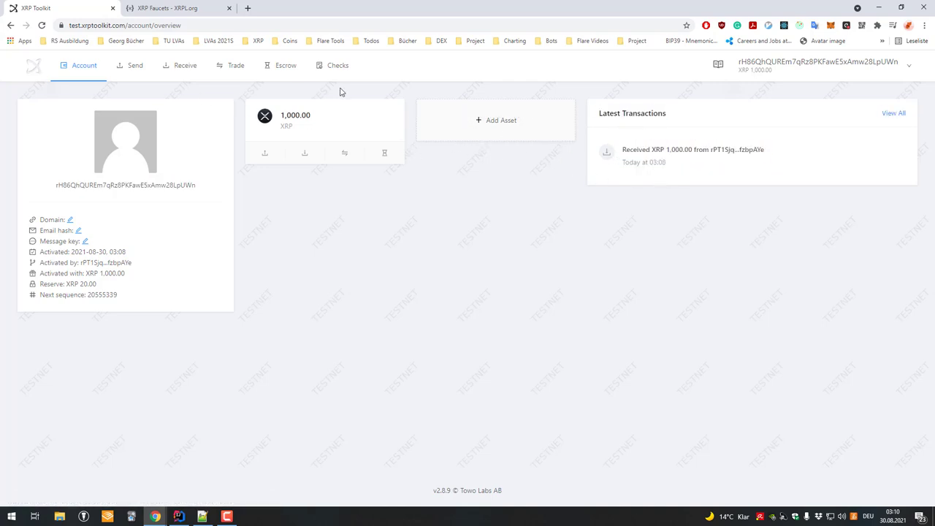
- Glance at the first account's Signers page, then select the second account's full address on its overview
{"action": "mouse_move", "coordinate": [97, 68]}
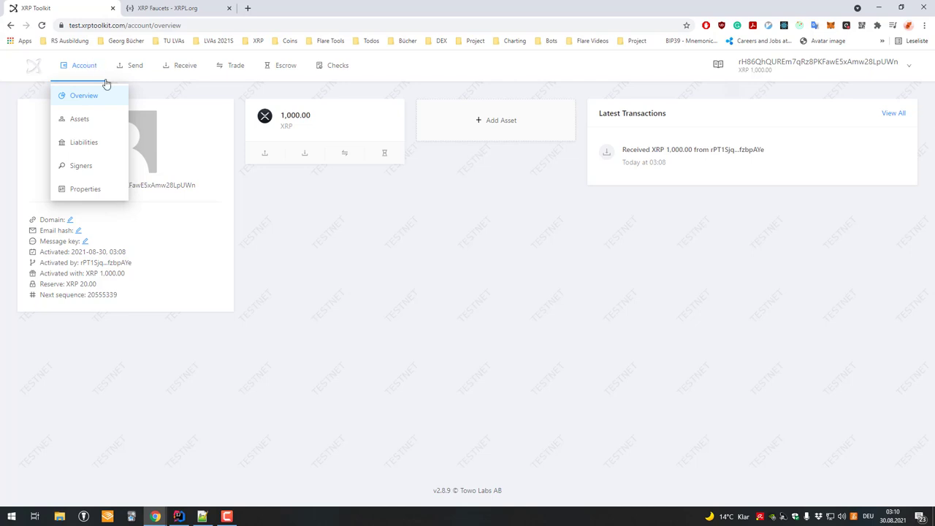
{"action": "left_click", "coordinate": [81, 169]}
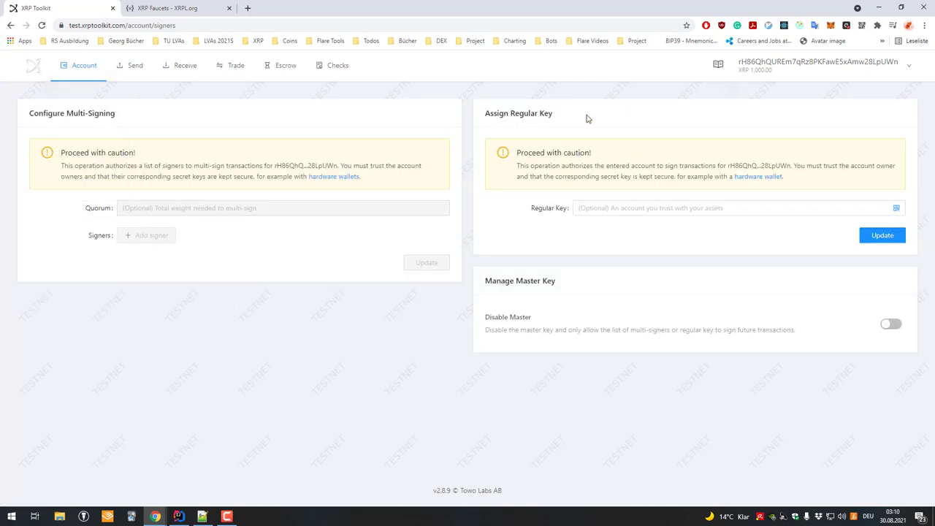
{"action": "left_click", "coordinate": [613, 213]}
{"action": "mouse_move", "coordinate": [773, 73]}
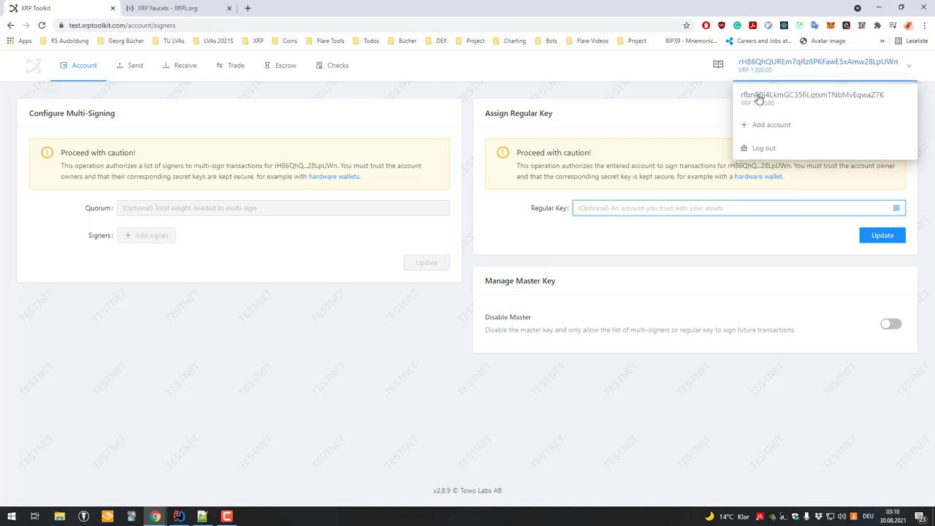
{"action": "left_click", "coordinate": [759, 100]}
{"action": "left_click", "coordinate": [76, 70]}
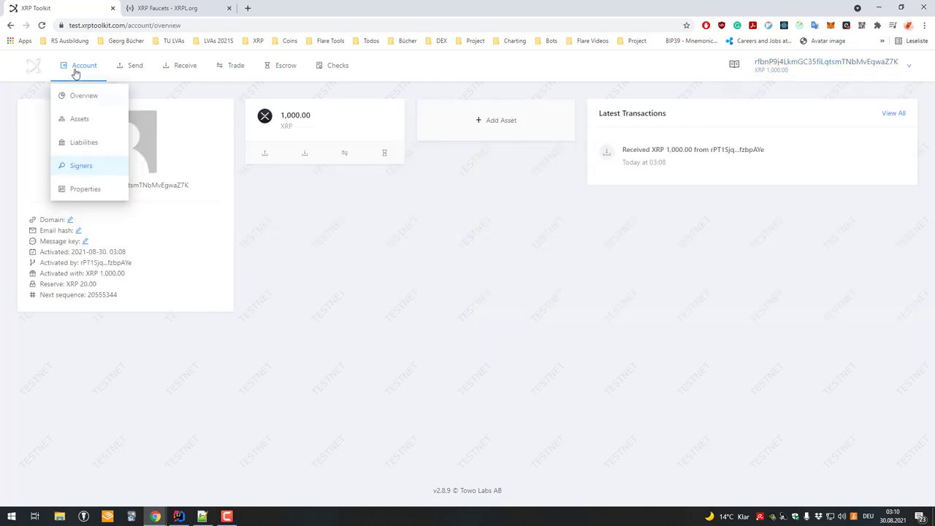
{"action": "double_click", "coordinate": [124, 186]}
- Switch back to the first account and open its Signers page at the Regular Key field
{"action": "mouse_move", "coordinate": [789, 69]}
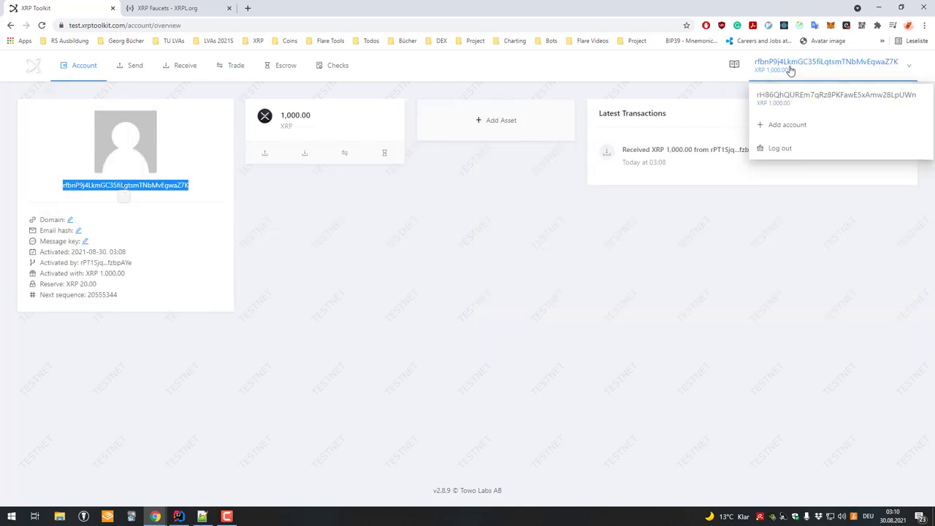
{"action": "left_click", "coordinate": [787, 103]}
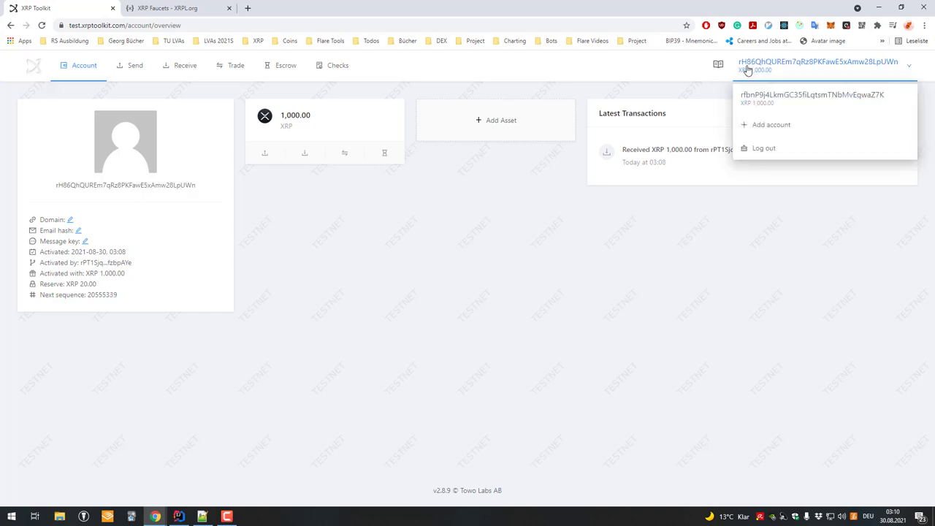
{"action": "mouse_move", "coordinate": [92, 69]}
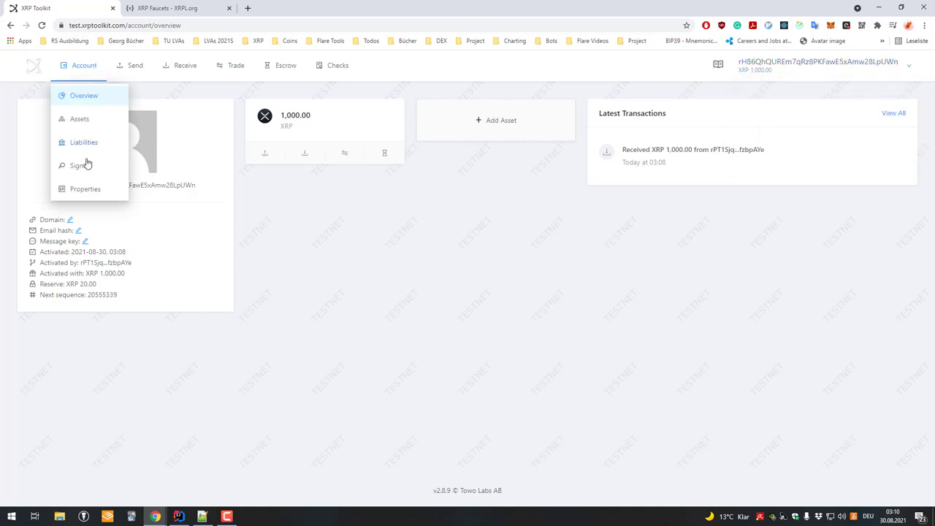
{"action": "left_click", "coordinate": [85, 168]}
{"action": "left_click", "coordinate": [630, 207]}
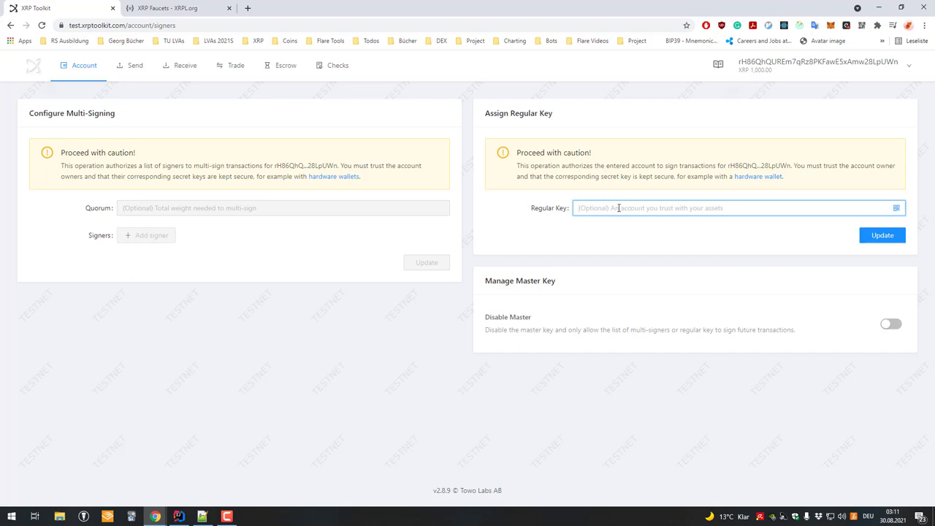
- Paste the second account's address into the Regular Key field and check the full value
{"action": "type", "text": "rfbnP9j4LkmGC35fiLgtsmTNbMvEgwaZ7K"}
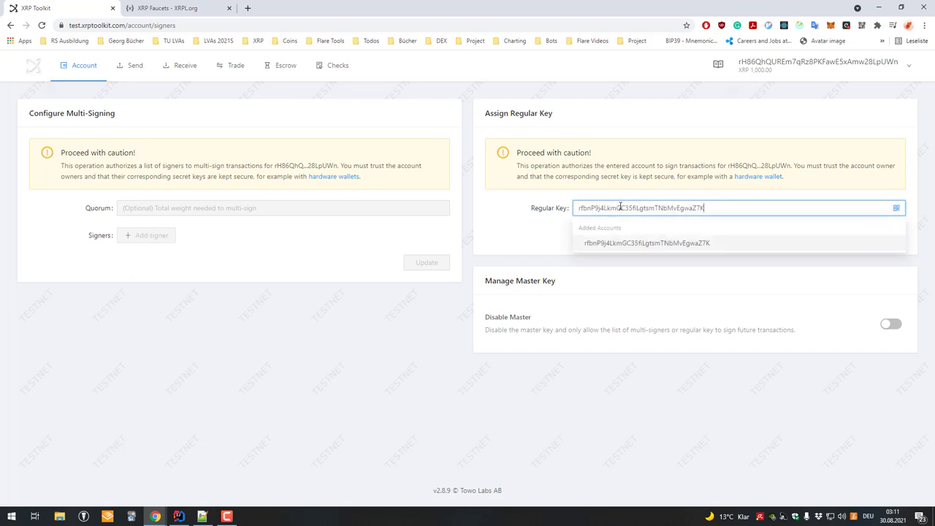
{"action": "left_click", "coordinate": [661, 242]}
{"action": "left_click_drag", "start_coordinate": [713, 209], "coordinate": [724, 179]}
{"action": "left_click", "coordinate": [704, 201]}
{"action": "double_click", "coordinate": [723, 209]}
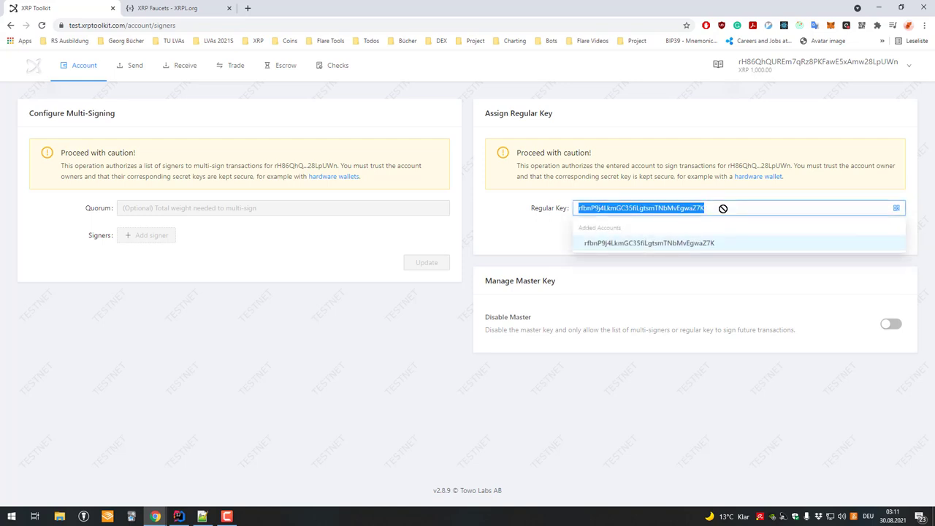
{"action": "left_click_drag", "start_coordinate": [705, 209], "coordinate": [567, 193]}
{"action": "left_click", "coordinate": [724, 207]}
{"action": "mouse_move", "coordinate": [668, 208]}
{"action": "left_mouse_down"}
{"action": "mouse_move", "coordinate": [615, 194]}
{"action": "mouse_move", "coordinate": [709, 210]}
{"action": "mouse_move", "coordinate": [667, 193]}
{"action": "left_mouse_up"}
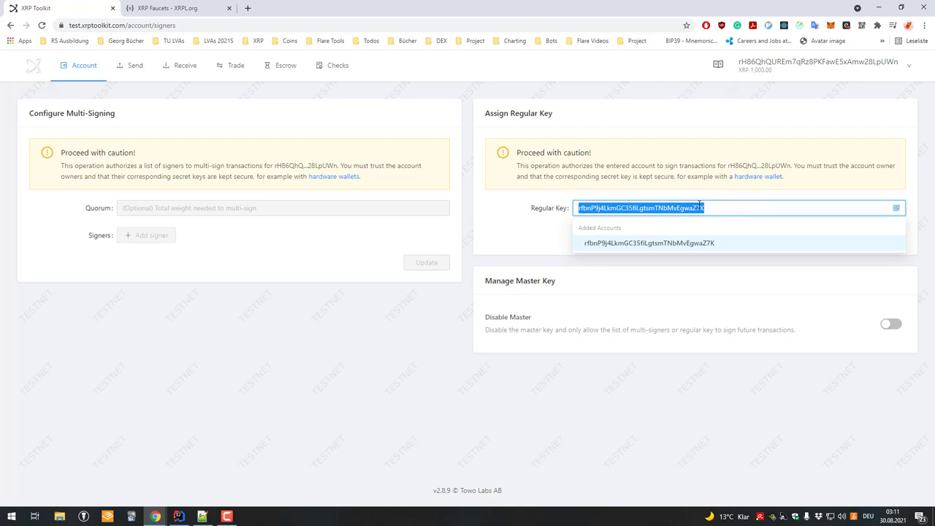
{"action": "left_click", "coordinate": [729, 205]}
{"action": "left_click", "coordinate": [726, 207]}
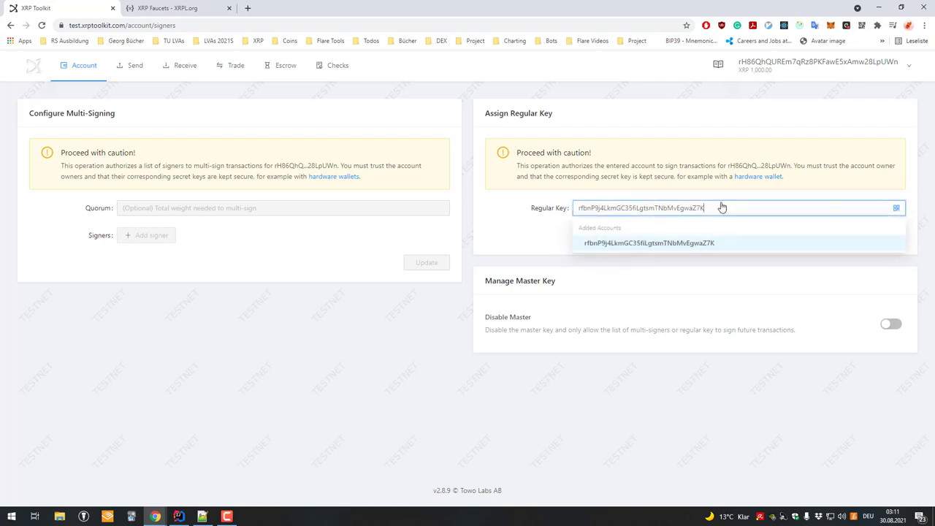
{"action": "left_click", "coordinate": [676, 194]}
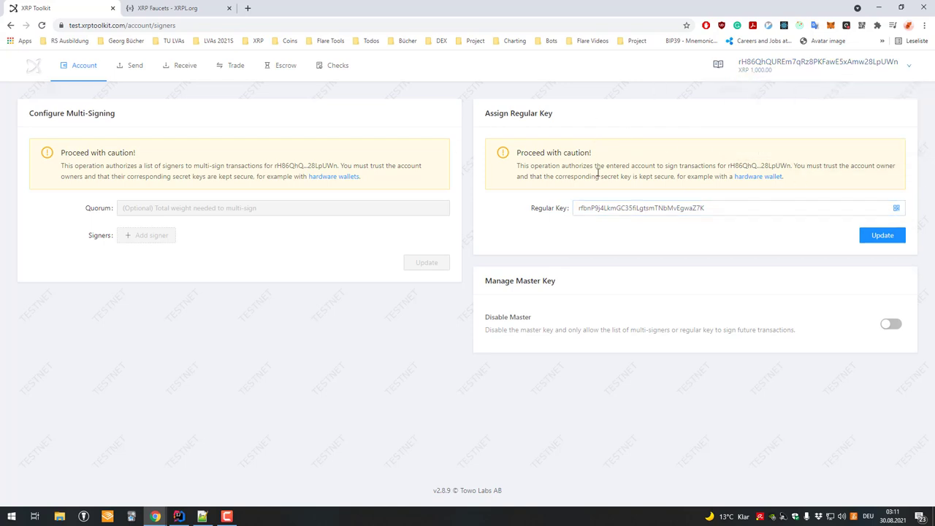
- Re-check the regular key address, dismiss the suggestions and submit the update for review
{"action": "left_click", "coordinate": [677, 209]}
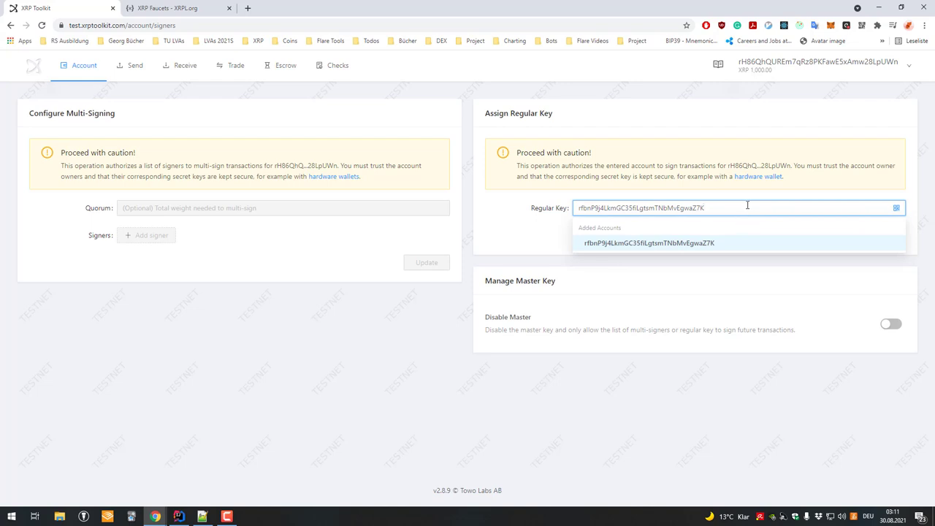
{"action": "left_click_drag", "start_coordinate": [747, 205], "coordinate": [496, 197]}
{"action": "left_click", "coordinate": [631, 162]}
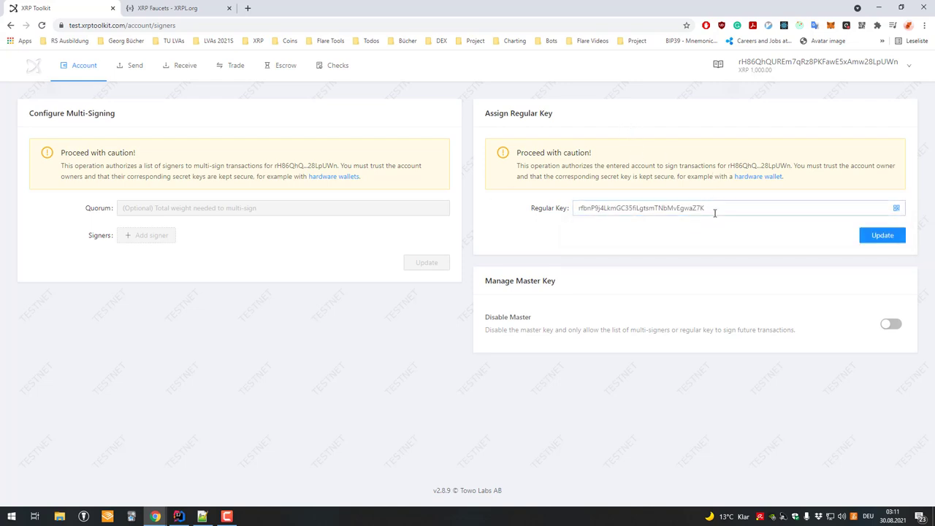
{"action": "left_click_drag", "start_coordinate": [710, 210], "coordinate": [568, 183]}
{"action": "key", "text": "ctrl+c"}
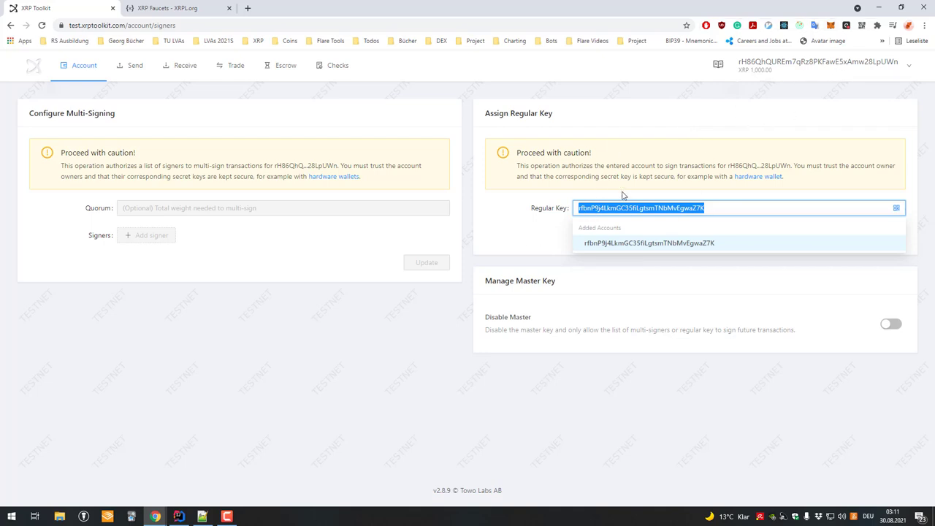
{"action": "left_click", "coordinate": [551, 205]}
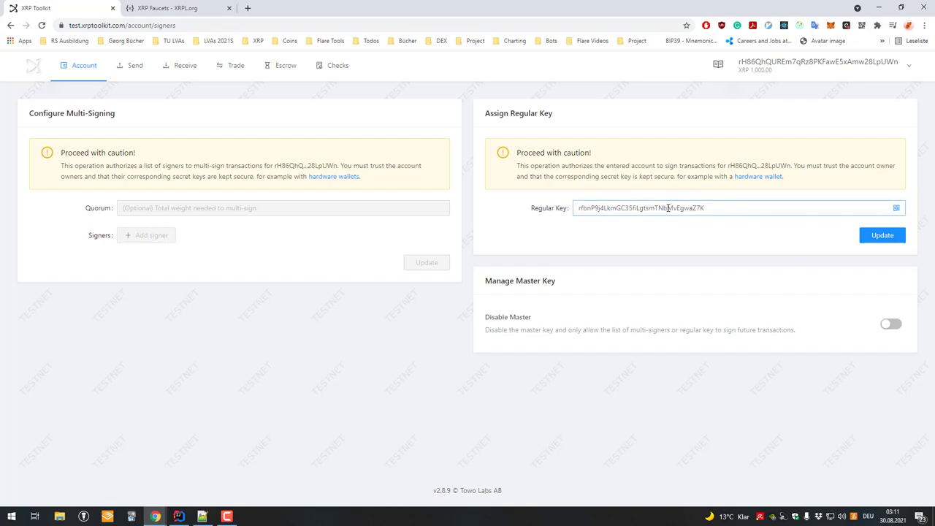
{"action": "left_click", "coordinate": [735, 206]}
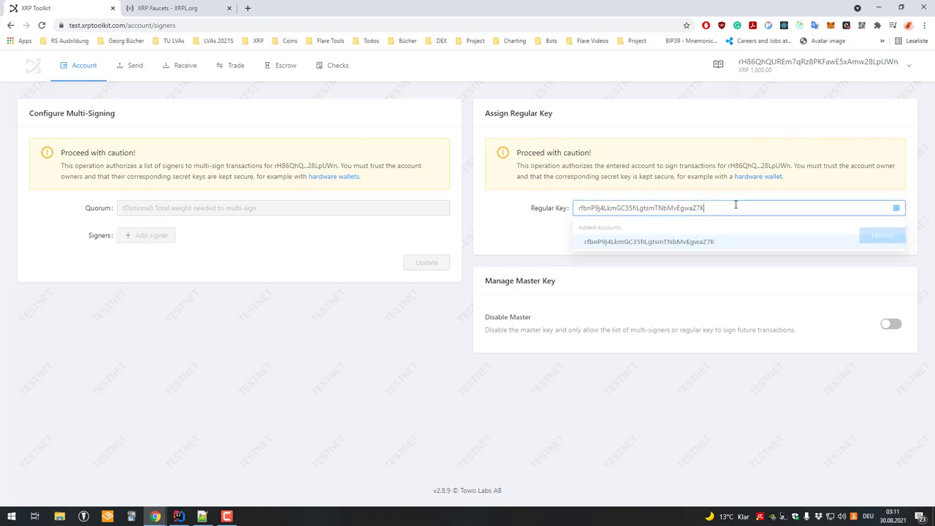
{"action": "left_click", "coordinate": [522, 231]}
{"action": "left_click", "coordinate": [882, 235]}
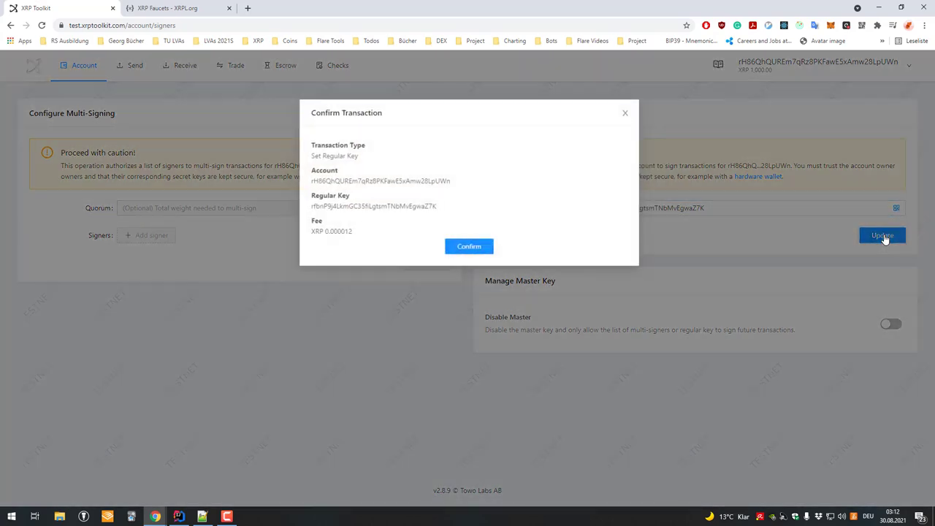
- Confirm the Set Regular Key transaction and view the first account's overview
{"action": "left_click", "coordinate": [496, 244]}
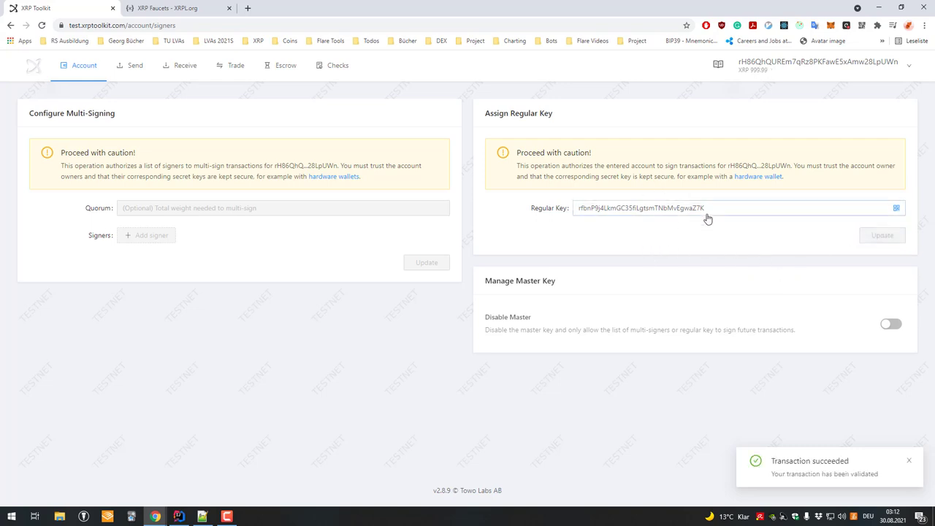
{"action": "mouse_move", "coordinate": [80, 65]}
{"action": "left_click", "coordinate": [83, 95]}
{"action": "left_click_drag", "start_coordinate": [376, 204], "coordinate": [609, 223]}
{"action": "left_click", "coordinate": [713, 236]}
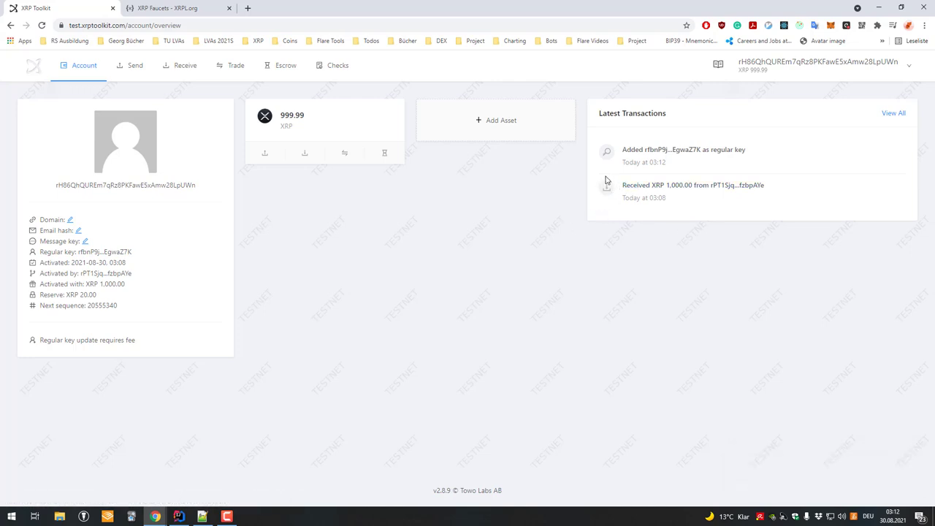
- Check both accounts, then copy the second account's secret from the XRP Faucets tab
{"action": "mouse_move", "coordinate": [778, 71]}
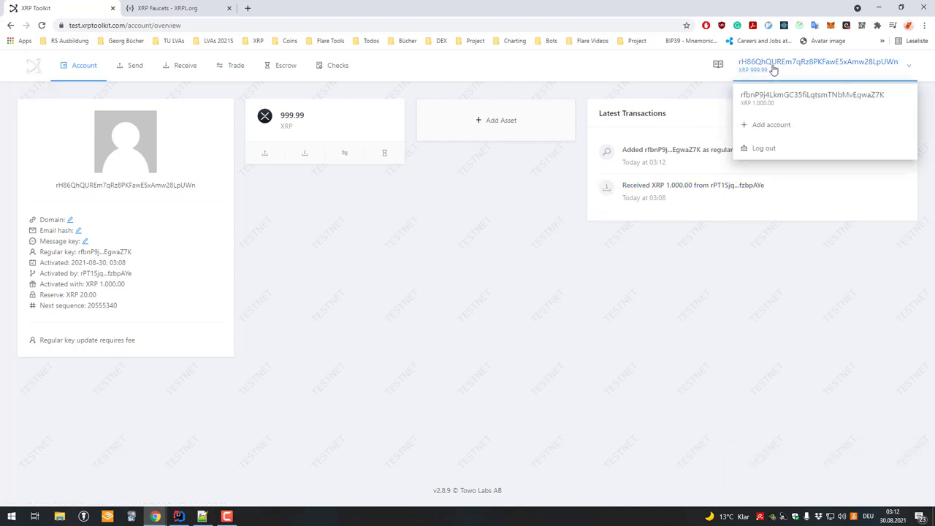
{"action": "left_click", "coordinate": [770, 103]}
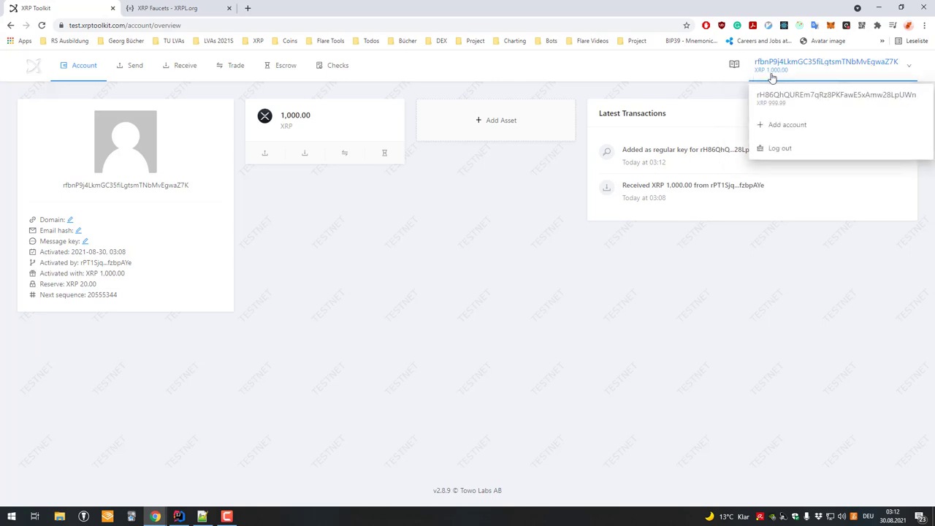
{"action": "left_click", "coordinate": [794, 99]}
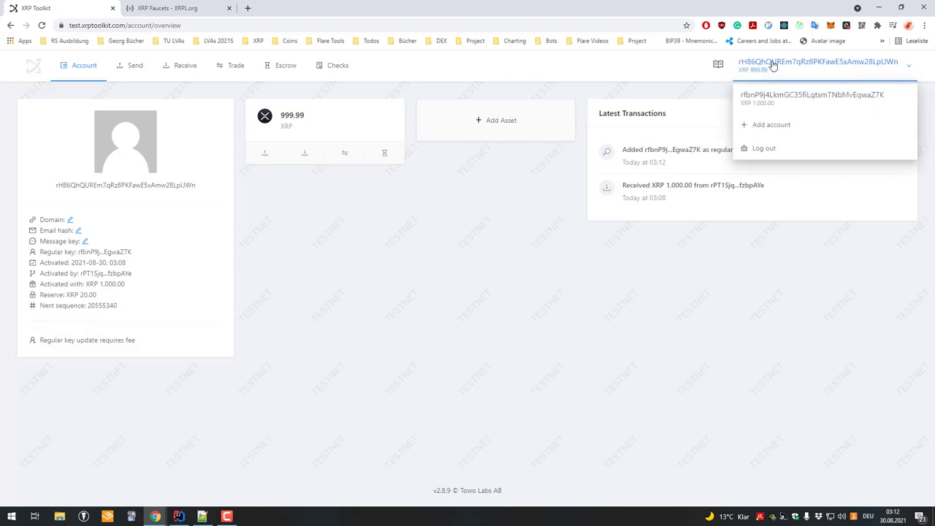
{"action": "key", "text": "ctrl+Tab"}
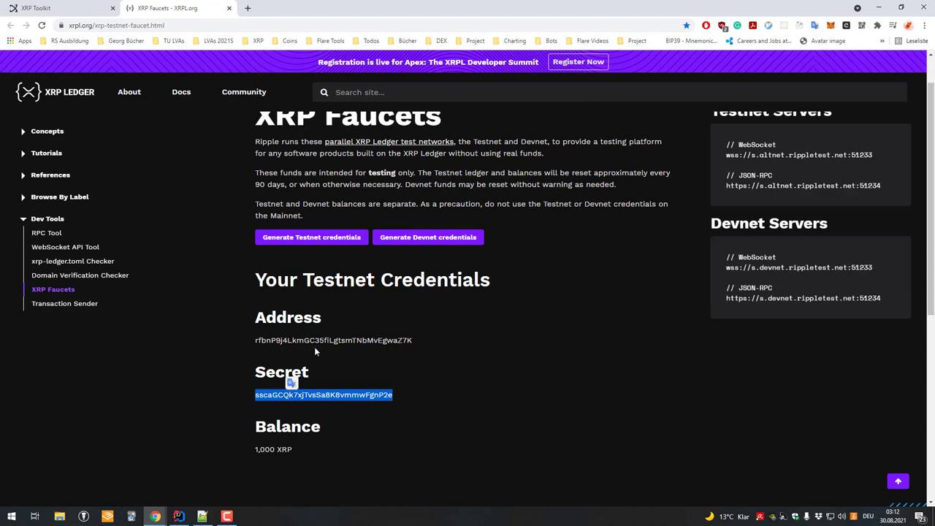
{"action": "left_click_drag", "start_coordinate": [328, 395], "coordinate": [660, 105]}
{"action": "key", "text": "ctrl+Tab"}
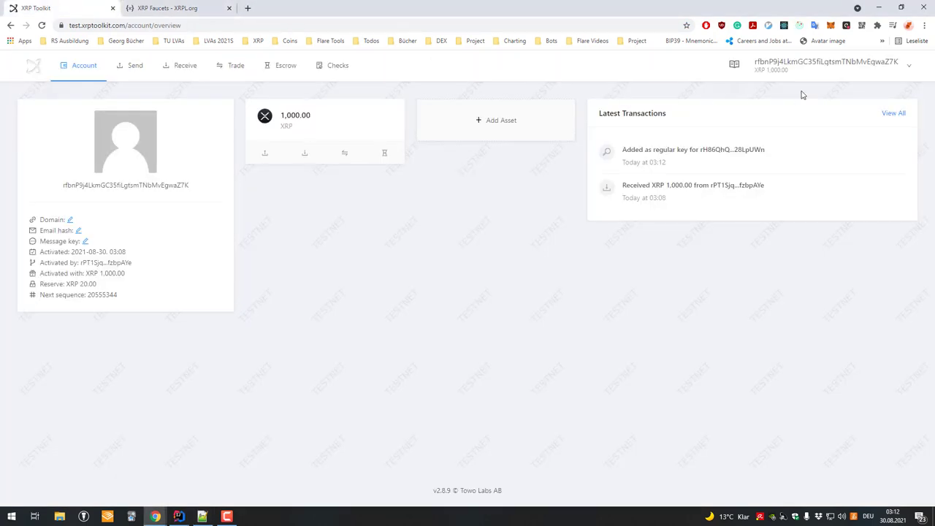
- Switch to the rH86 account and look at its send payment option
{"action": "mouse_move", "coordinate": [794, 76]}
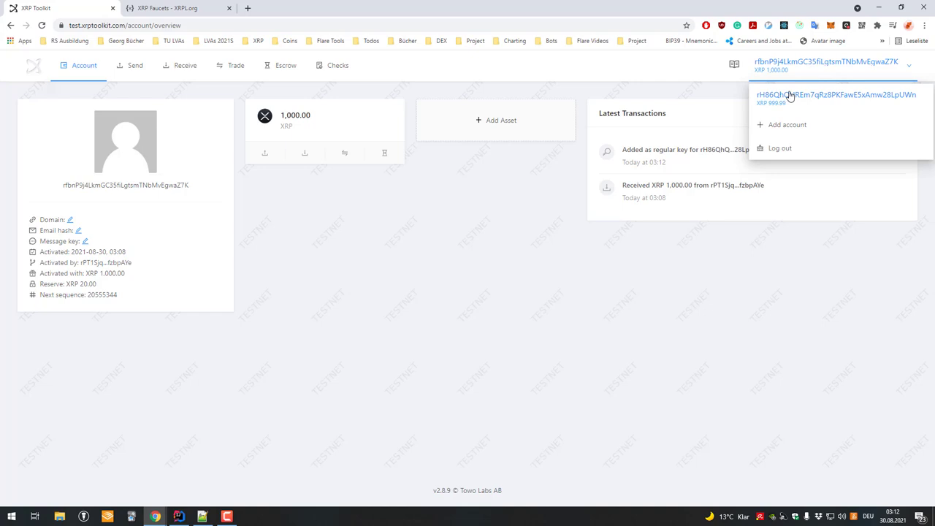
{"action": "left_click", "coordinate": [788, 96]}
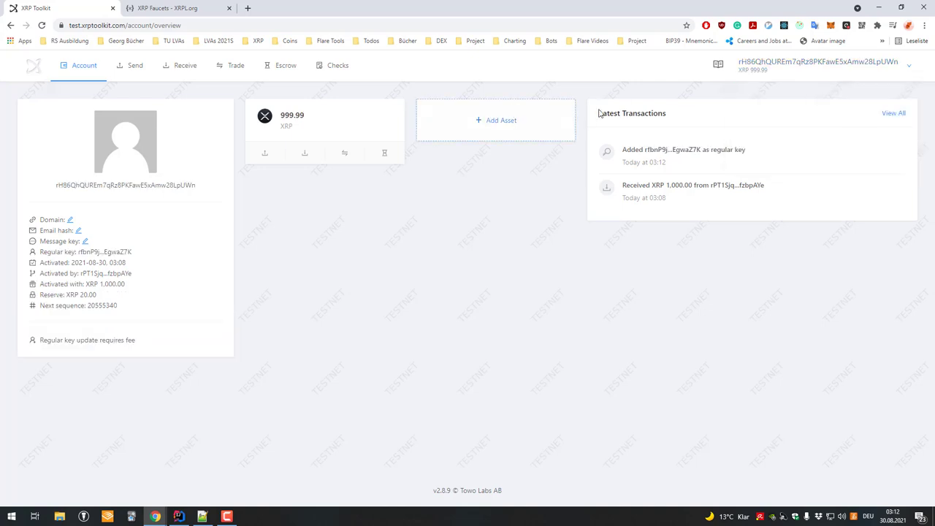
{"action": "left_click_drag", "start_coordinate": [405, 120], "coordinate": [228, 166]}
{"action": "left_click", "coordinate": [266, 153]}
- Copy the rfbn regular-key account's full address, then switch back to the rH86 account
{"action": "mouse_move", "coordinate": [772, 66]}
{"action": "left_click", "coordinate": [773, 100]}
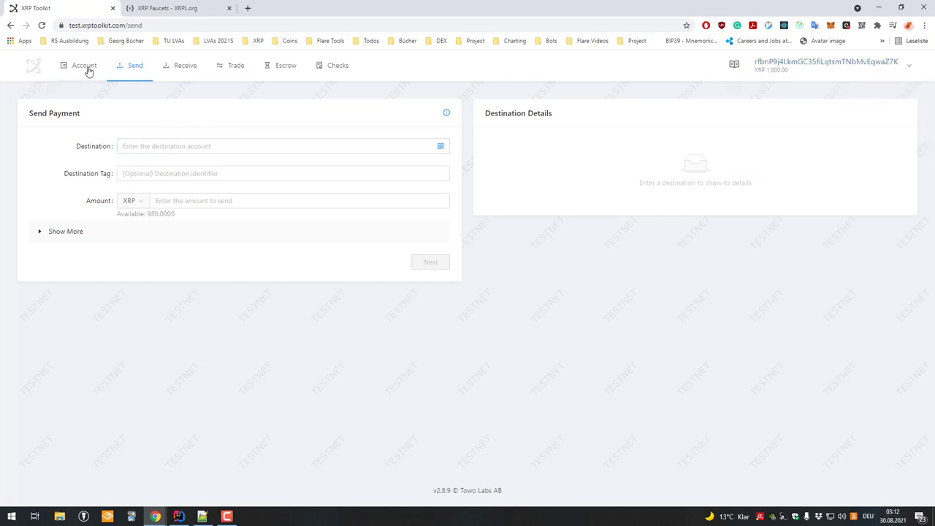
{"action": "left_click", "coordinate": [88, 67]}
{"action": "double_click", "coordinate": [155, 185]}
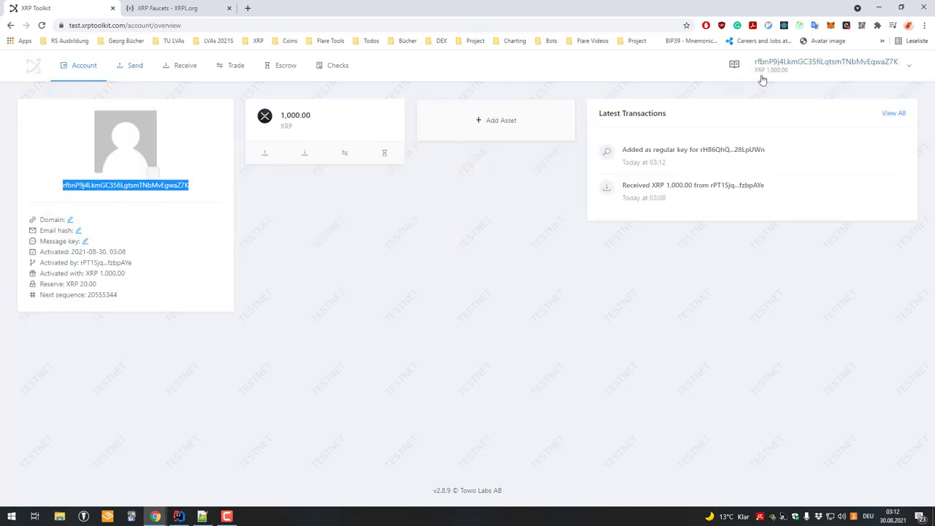
{"action": "left_click", "coordinate": [777, 102]}
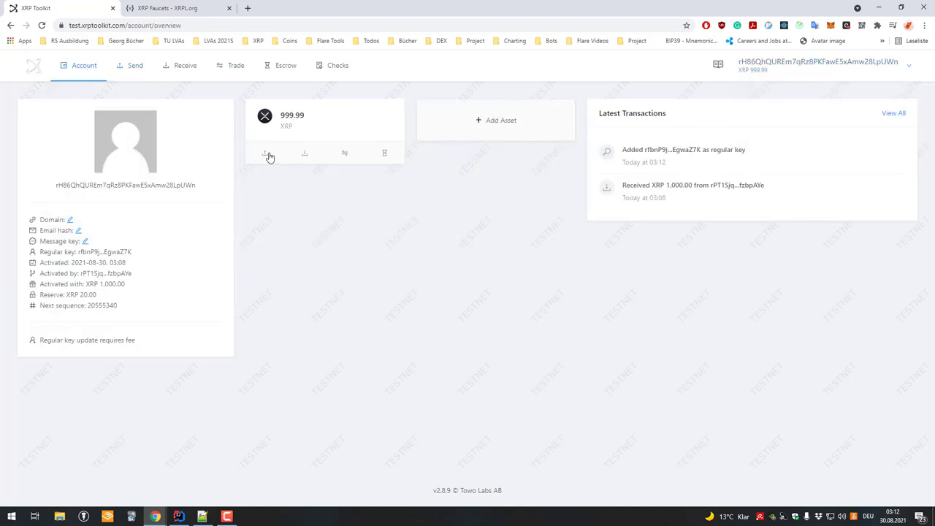
- Send 800 XRP from the rH86 account to the pasted rfbn address
{"action": "left_click", "coordinate": [269, 156]}
{"action": "key", "text": "ctrl+v"}
{"action": "left_click", "coordinate": [219, 203]}
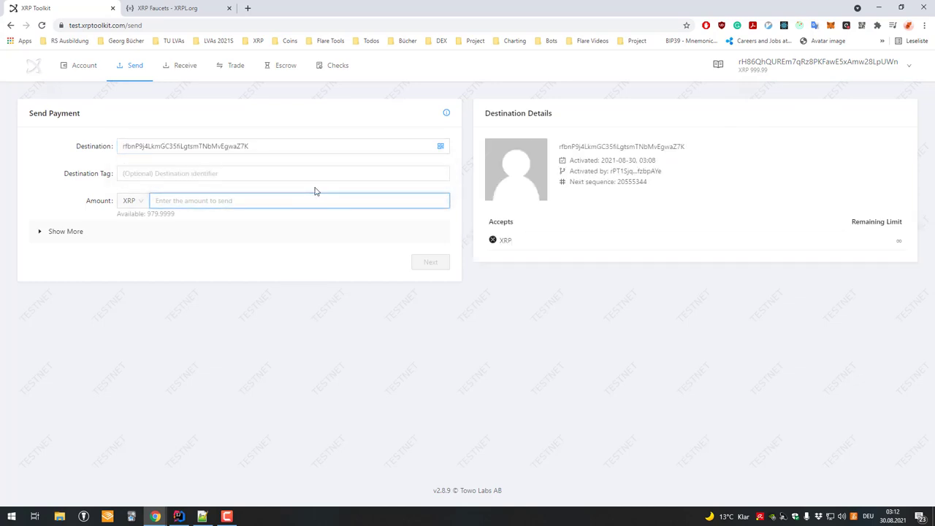
{"action": "type", "text": "800"}
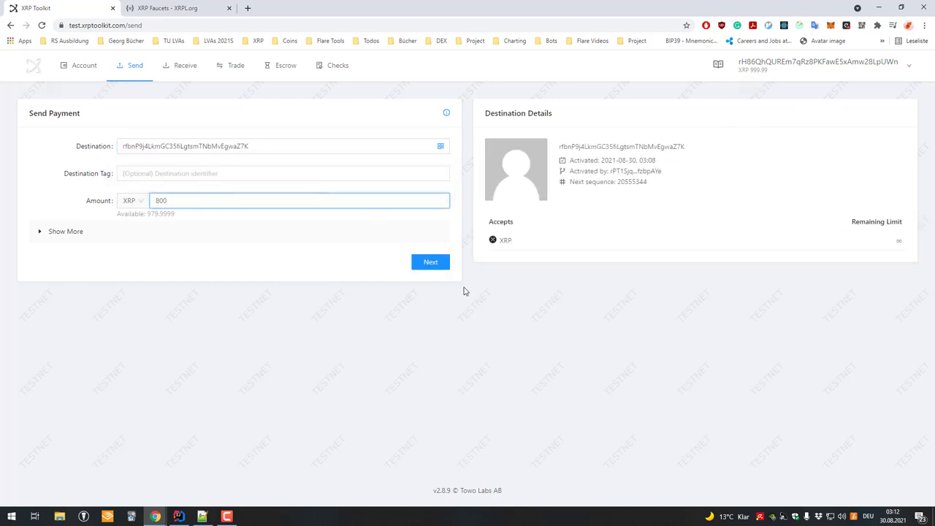
{"action": "left_click", "coordinate": [431, 263]}
{"action": "left_click", "coordinate": [467, 271]}
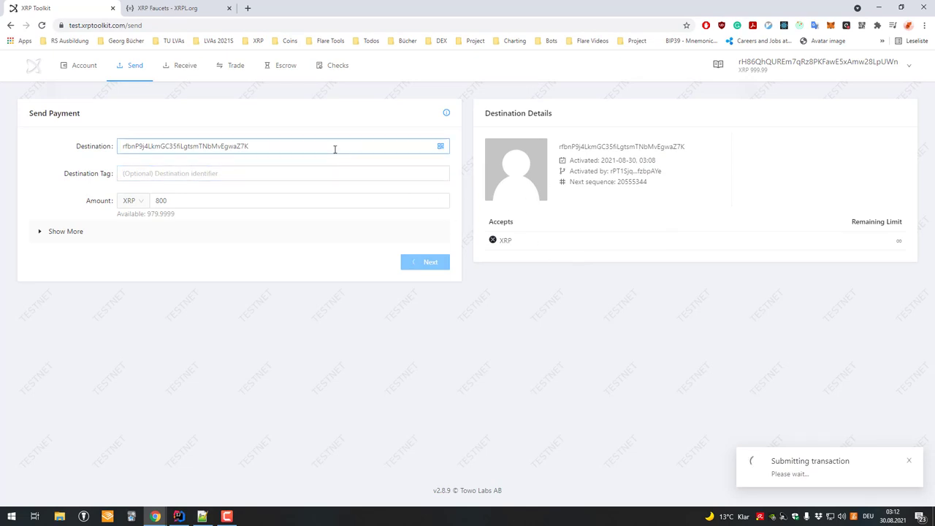
- Check the remaining 199.99 XRP balance, then switch to the rfbn account
{"action": "left_click", "coordinate": [95, 67]}
{"action": "double_click", "coordinate": [296, 115]}
{"action": "left_click", "coordinate": [296, 114]}
{"action": "left_click", "coordinate": [298, 114]}
{"action": "left_click", "coordinate": [809, 64]}
{"action": "left_click", "coordinate": [790, 98]}
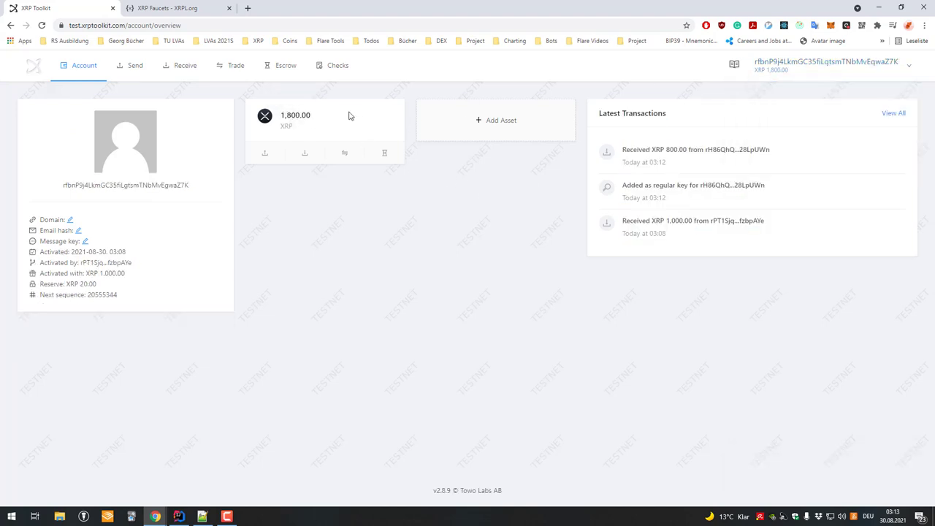
{"action": "mouse_move", "coordinate": [817, 75]}
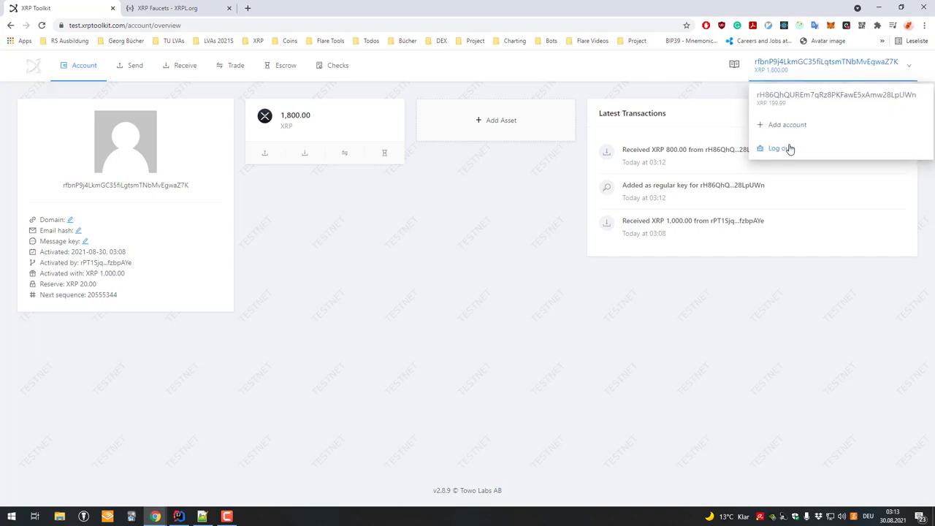
- Log out and sign back in to Testnet with a pasted secret key
{"action": "left_click", "coordinate": [780, 148]}
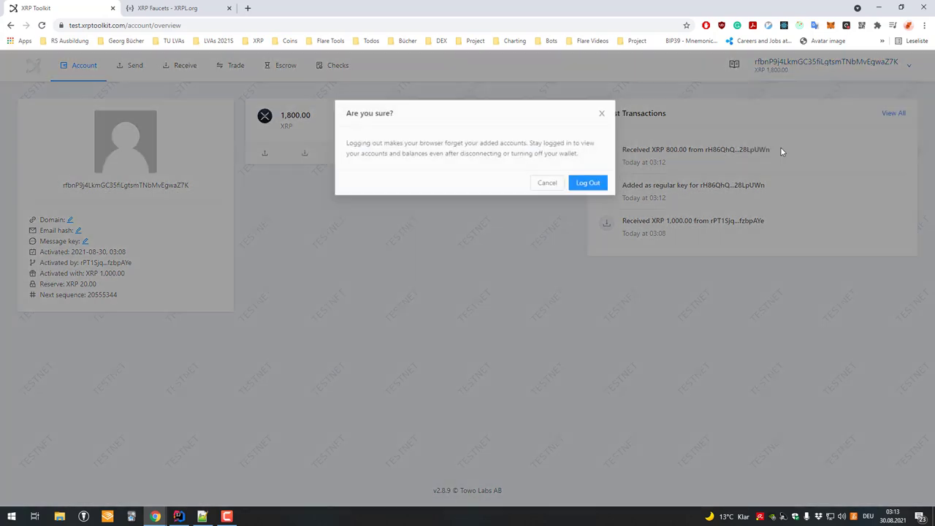
{"action": "left_click", "coordinate": [591, 183]}
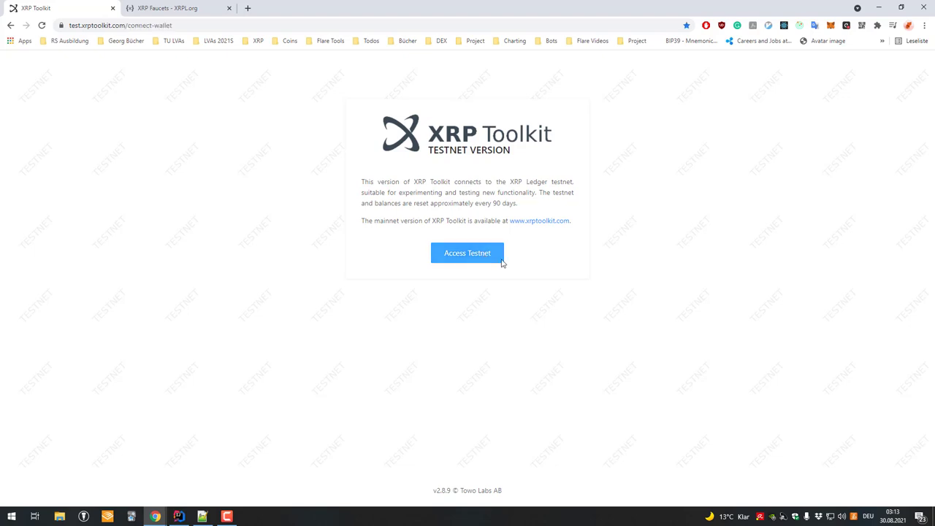
{"action": "left_click", "coordinate": [467, 252]}
{"action": "left_click", "coordinate": [520, 247]}
{"action": "key", "text": "ctrl+v"}
{"action": "left_click", "coordinate": [618, 338]}
- Log out again and sign in with the rfbn regular-key account's secret key
{"action": "mouse_move", "coordinate": [799, 79]}
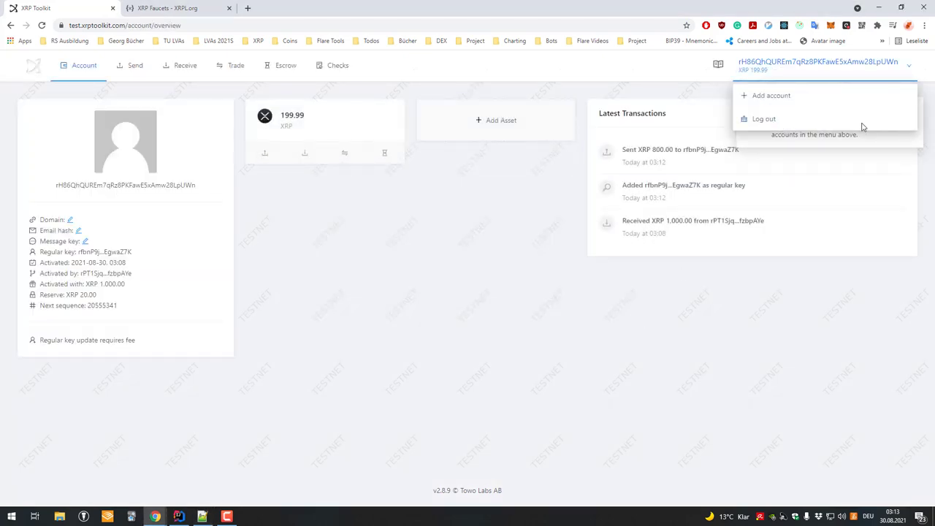
{"action": "left_click", "coordinate": [862, 122]}
{"action": "left_click", "coordinate": [585, 183]}
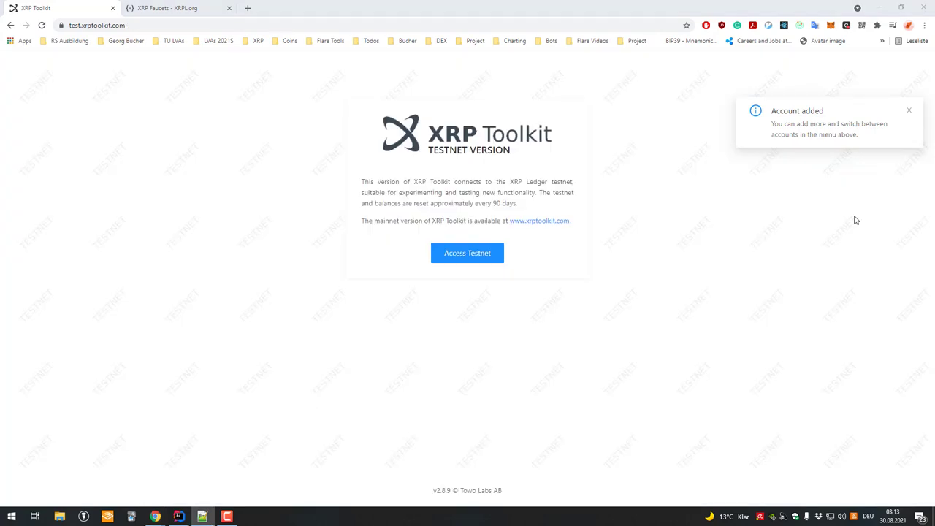
{"action": "left_click", "coordinate": [464, 250]}
{"action": "left_click", "coordinate": [464, 247]}
{"action": "key", "text": "ctrl+v"}
{"action": "left_click", "coordinate": [627, 331]}
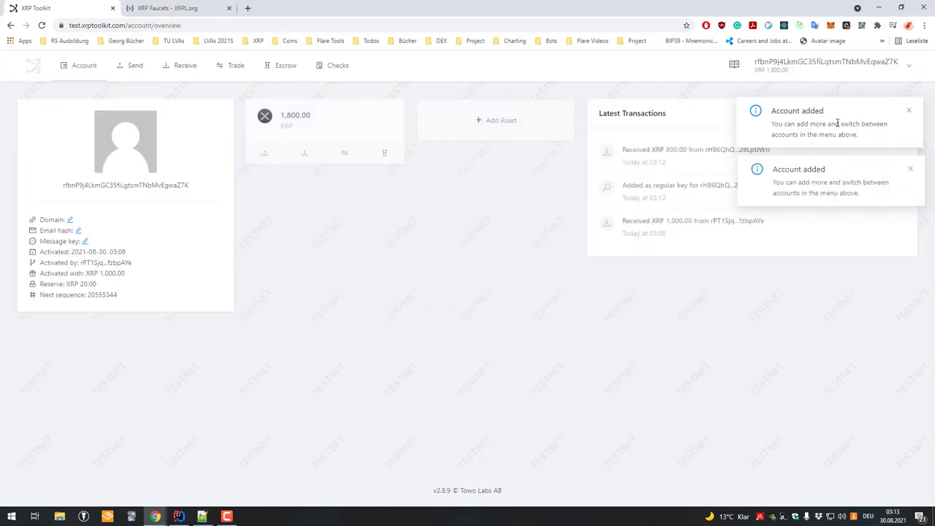
- Dismiss the Account added notice and open the 'Added as regular key' transaction in XRPL Explorer
{"action": "left_click", "coordinate": [910, 111]}
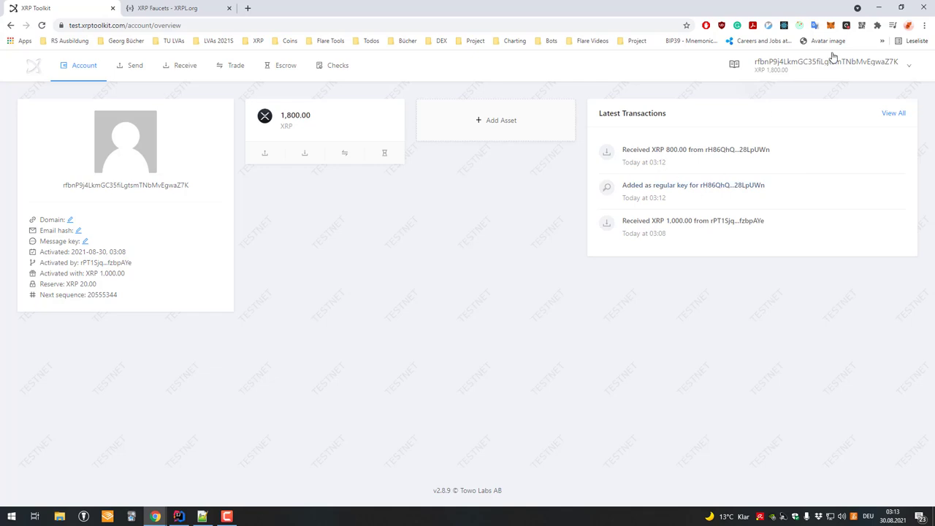
{"action": "left_click", "coordinate": [673, 188]}
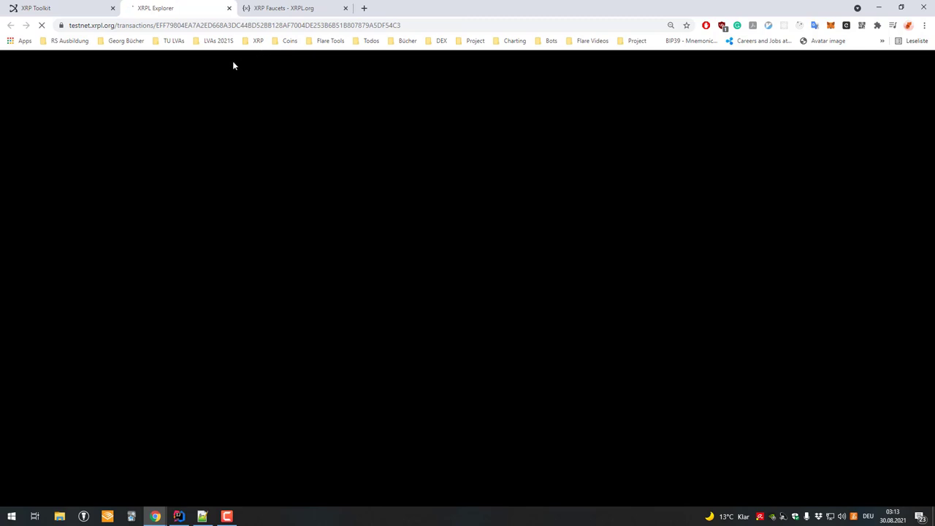
- Verify the successful SetRegularKey transaction, copy its Regular Key address and return to XRP Toolkit
{"action": "left_click", "coordinate": [77, 7]}
{"action": "left_click_drag", "start_coordinate": [796, 195], "coordinate": [635, 187]}
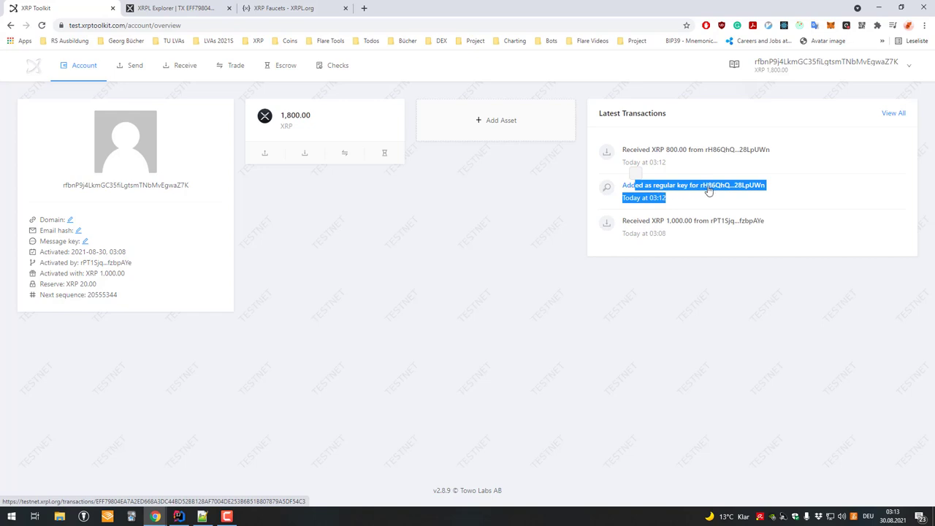
{"action": "left_click", "coordinate": [226, 5]}
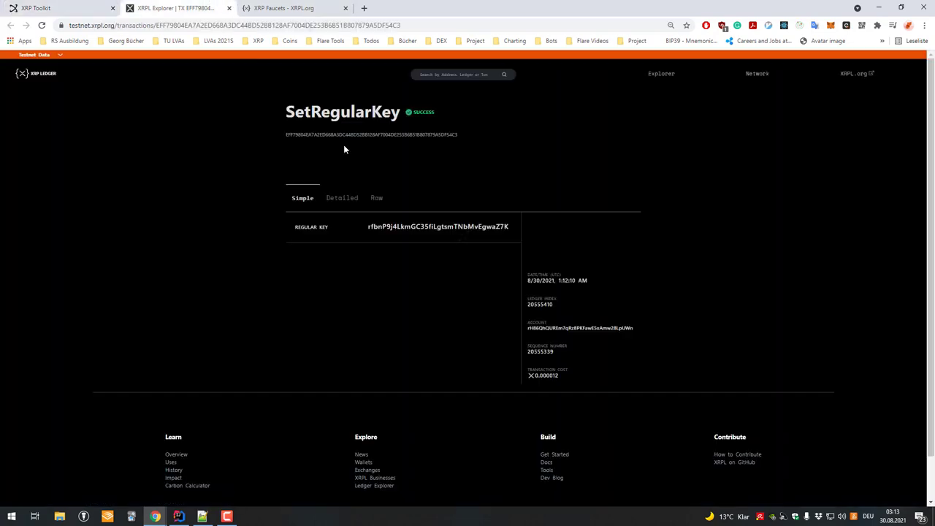
{"action": "double_click", "coordinate": [420, 226]}
{"action": "key", "text": "ctrl+c"}
{"action": "left_click", "coordinate": [77, 7]}
{"action": "mouse_move", "coordinate": [825, 64]}
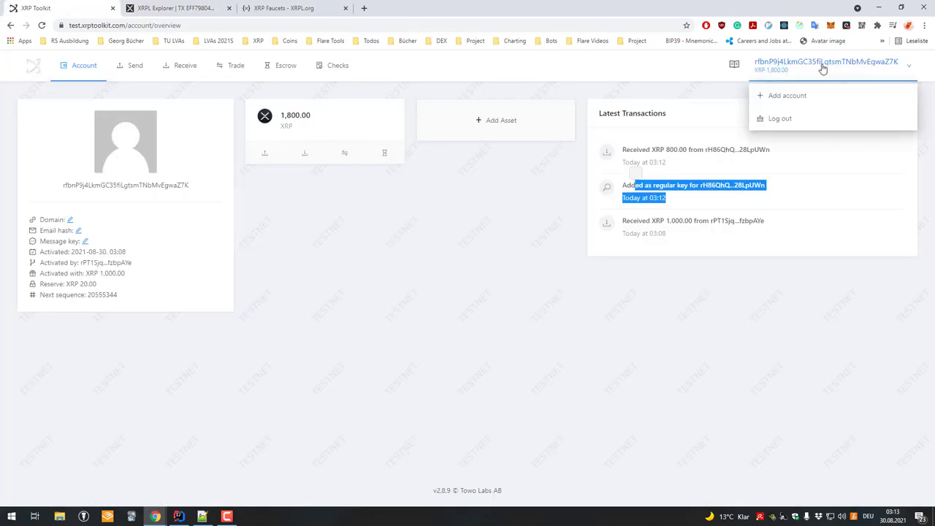
- Add an account by address using the copied rfbn regular-key address
{"action": "left_click", "coordinate": [785, 96]}
{"action": "left_click", "coordinate": [334, 256]}
{"action": "left_click", "coordinate": [448, 173]}
{"action": "key", "text": "ctrl+v"}
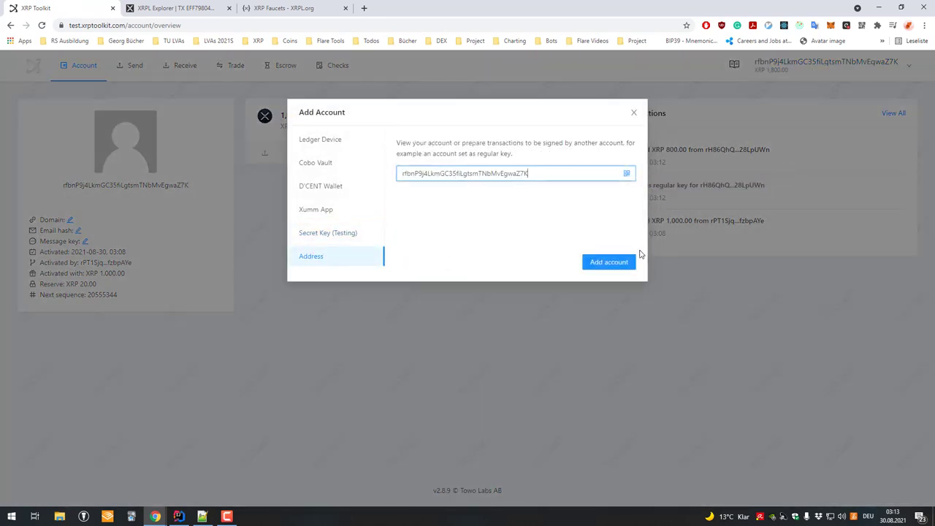
{"action": "left_click", "coordinate": [620, 262]}
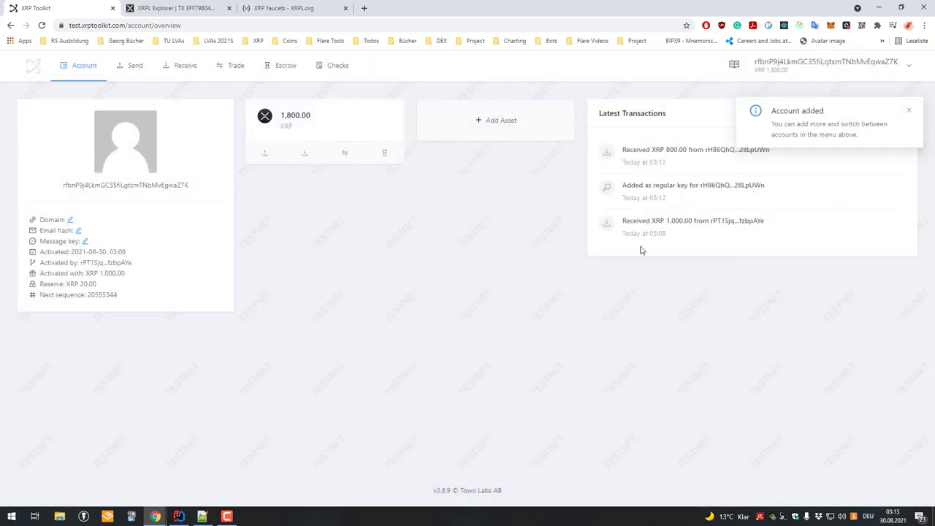
{"action": "left_click", "coordinate": [910, 112]}
- Copy the rH86 main account address from the explorer's Detailed view and add it by address
{"action": "left_click", "coordinate": [811, 71]}
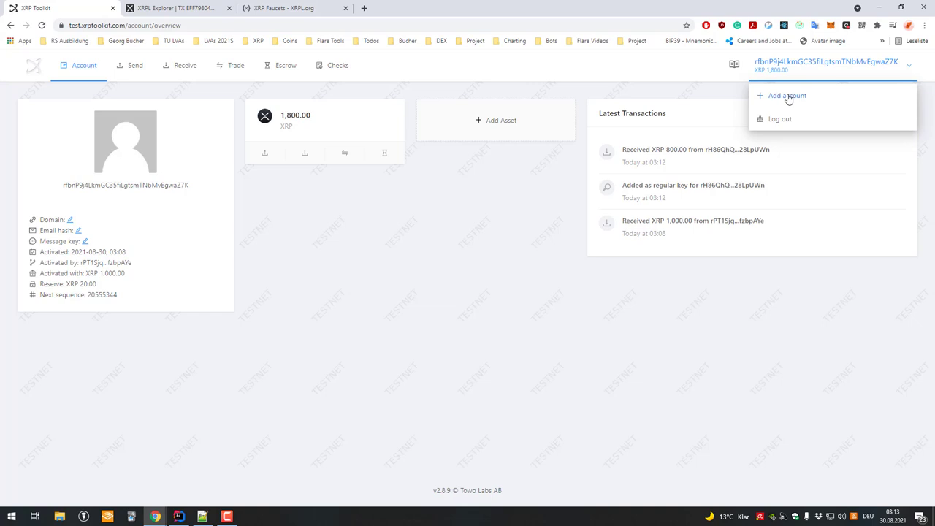
{"action": "left_click", "coordinate": [787, 95]}
{"action": "left_click", "coordinate": [179, 5]}
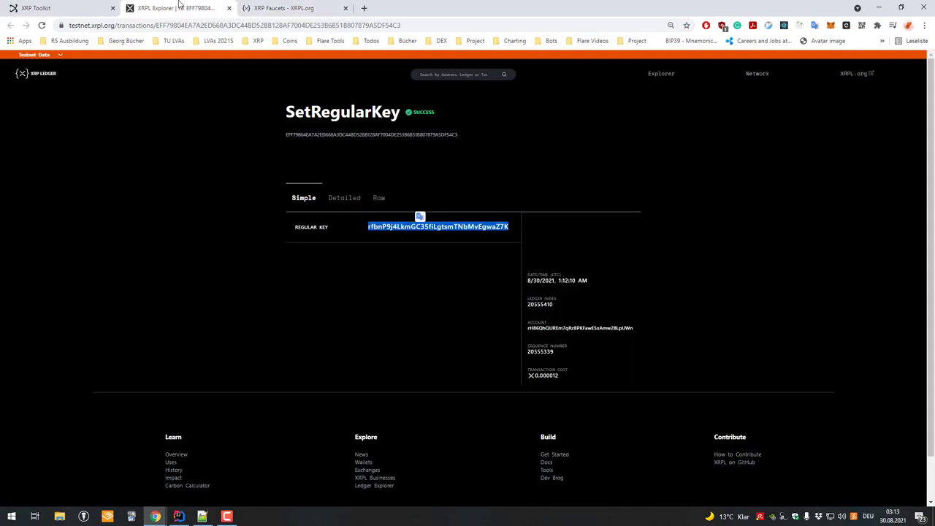
{"action": "left_click", "coordinate": [344, 198]}
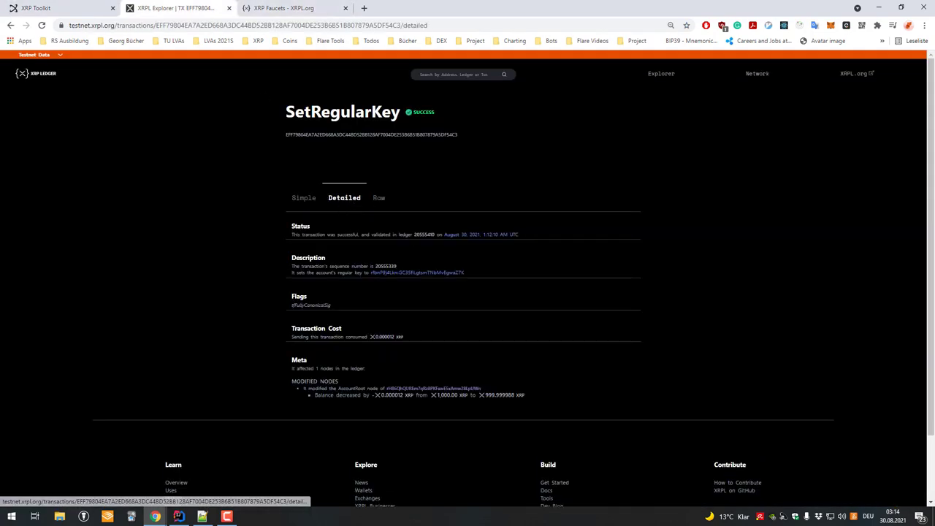
{"action": "left_click", "coordinate": [401, 388]}
{"action": "double_click", "coordinate": [302, 146]}
{"action": "key", "text": "ctrl+c"}
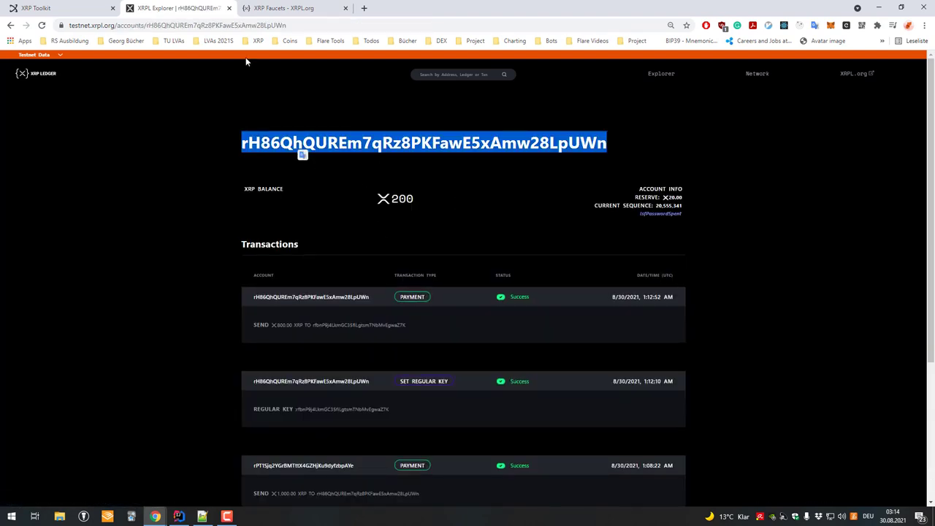
{"action": "left_click", "coordinate": [64, 7]}
{"action": "key", "text": "ctrl+v"}
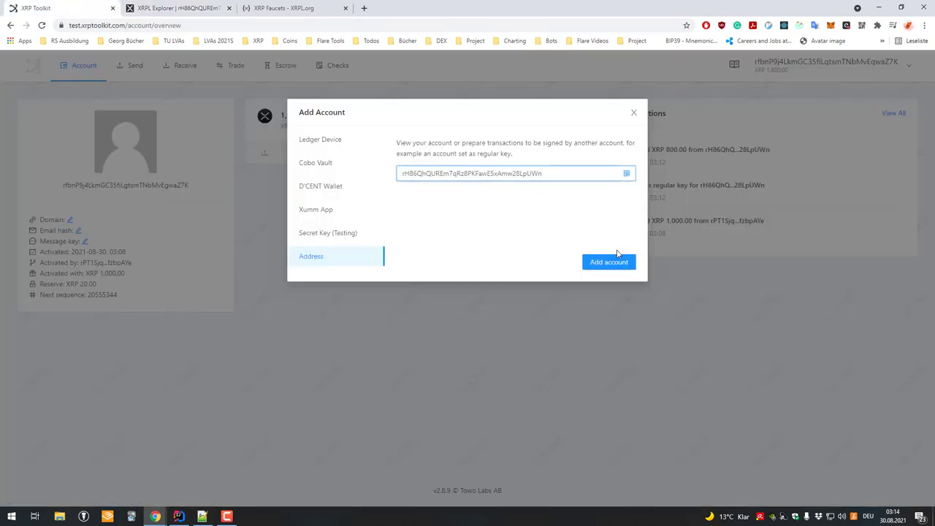
{"action": "left_click", "coordinate": [601, 263]}
{"action": "mouse_move", "coordinate": [830, 74]}
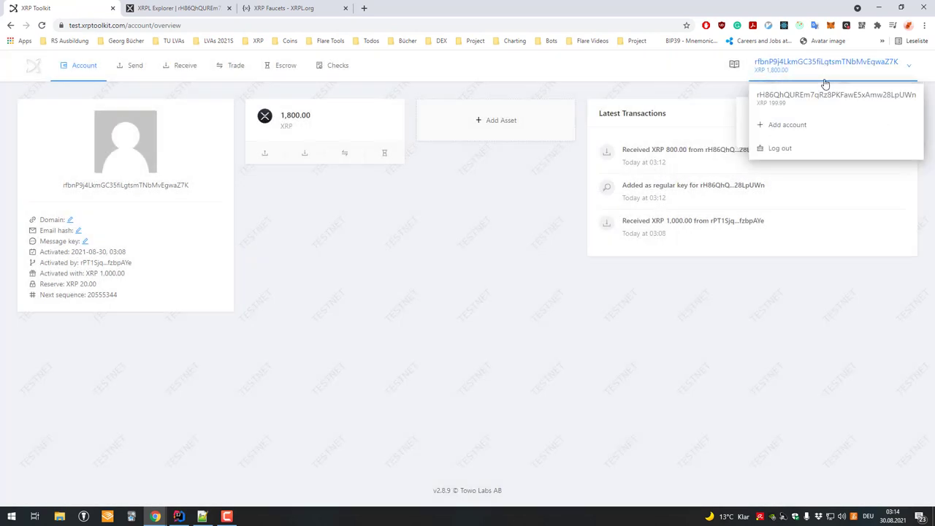
{"action": "left_click", "coordinate": [808, 103]}
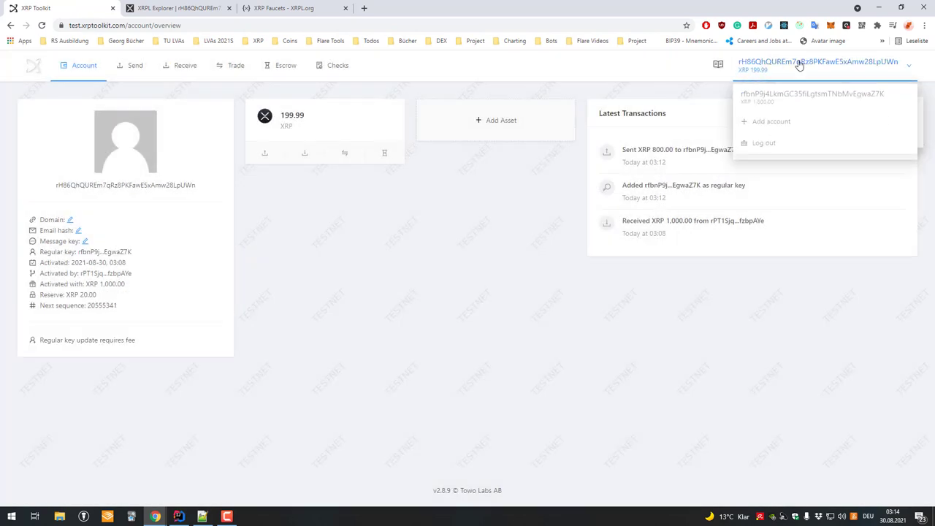
{"action": "left_click", "coordinate": [782, 108]}
{"action": "left_click", "coordinate": [783, 99]}
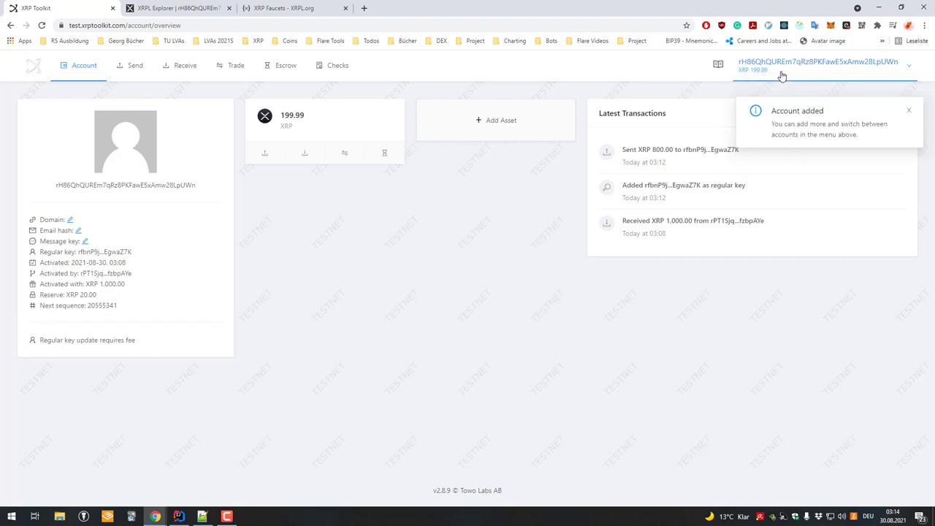
{"action": "mouse_move", "coordinate": [782, 67]}
{"action": "left_click", "coordinate": [786, 95]}
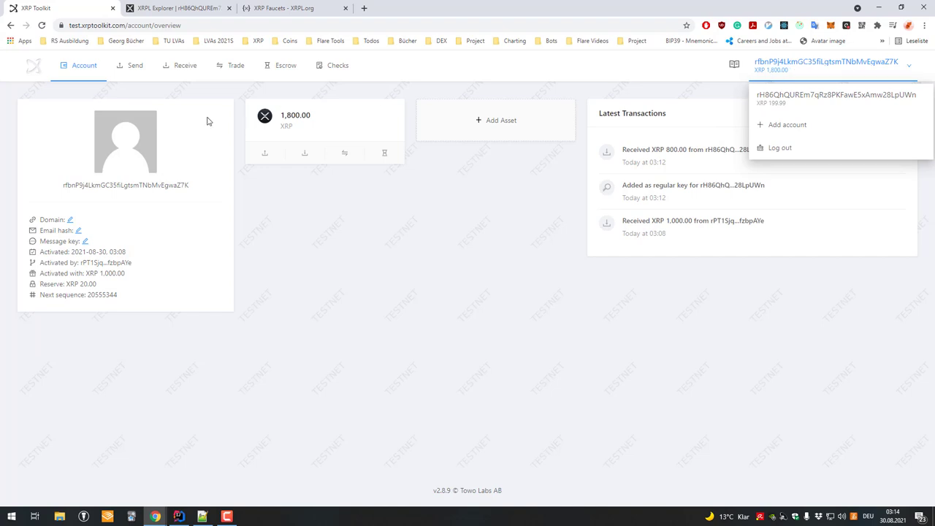
{"action": "left_click_drag", "start_coordinate": [87, 295], "coordinate": [125, 263]}
{"action": "mouse_move", "coordinate": [789, 78]}
{"action": "left_click", "coordinate": [778, 98]}
{"action": "left_click", "coordinate": [62, 317]}
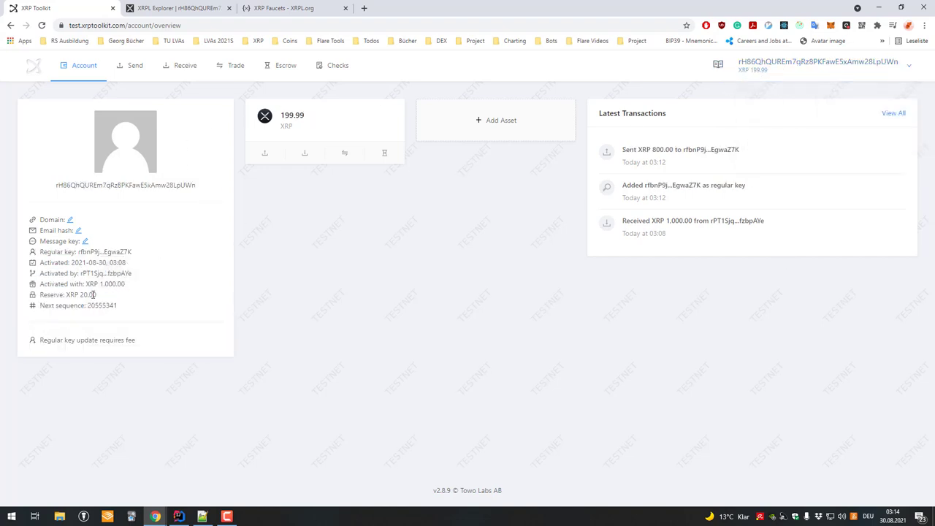
{"action": "triple_click", "coordinate": [108, 254]}
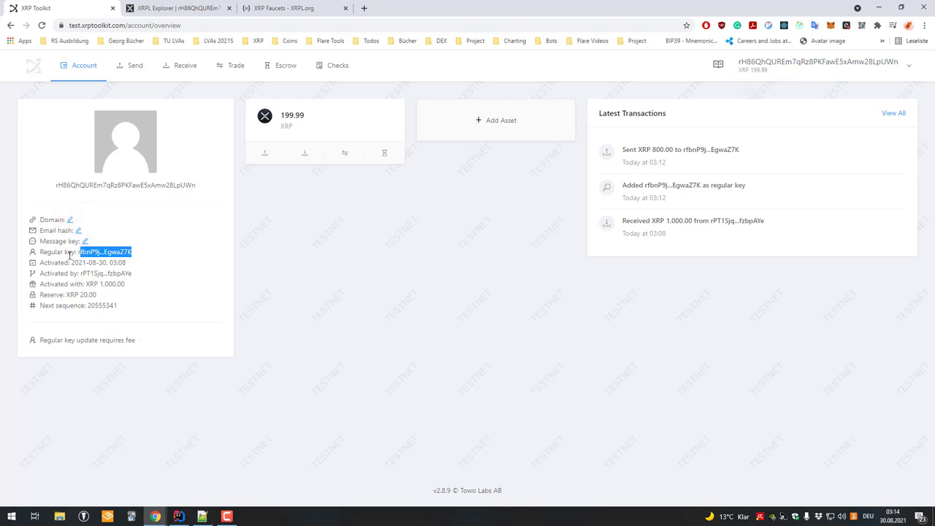
{"action": "mouse_move", "coordinate": [761, 80]}
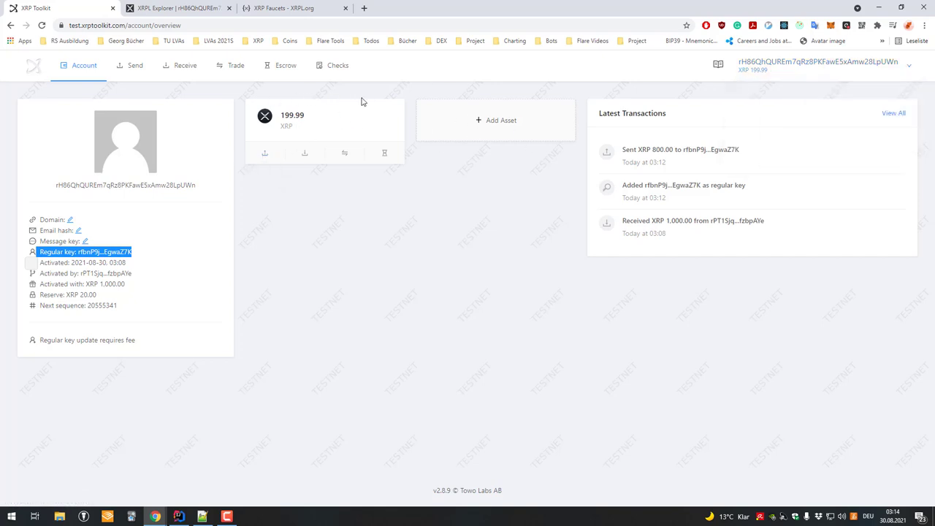
{"action": "mouse_move", "coordinate": [84, 74]}
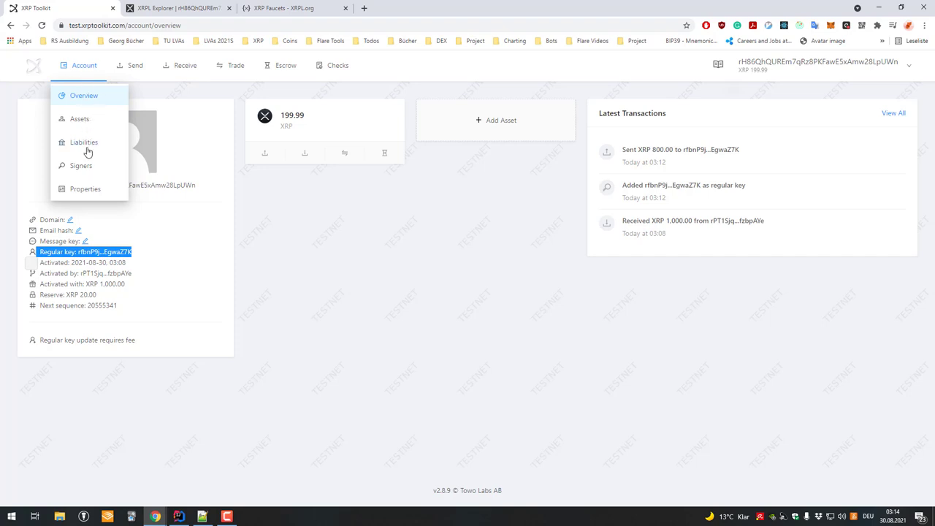
- Review the Assets, Properties and Delete Account views, then open the XRP Send Payment form
{"action": "left_click", "coordinate": [77, 120]}
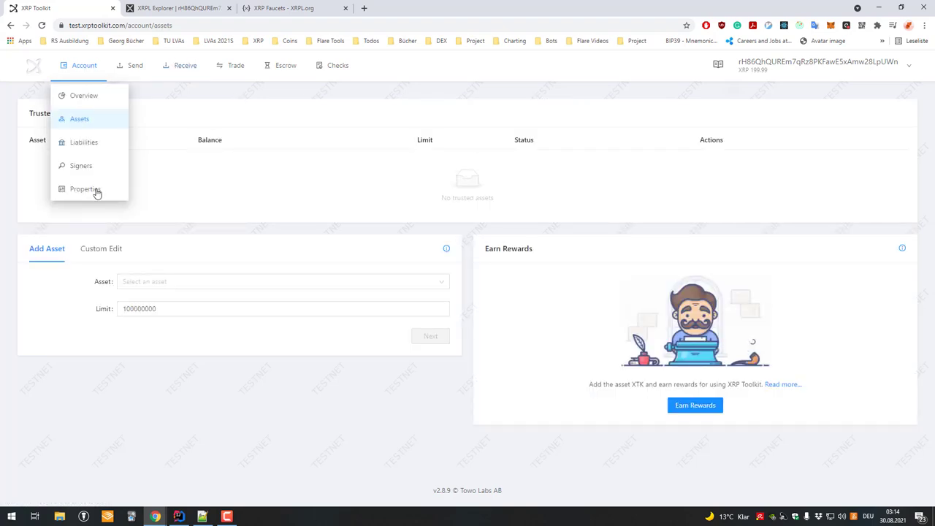
{"action": "left_click", "coordinate": [86, 189]}
{"action": "left_click", "coordinate": [885, 299]}
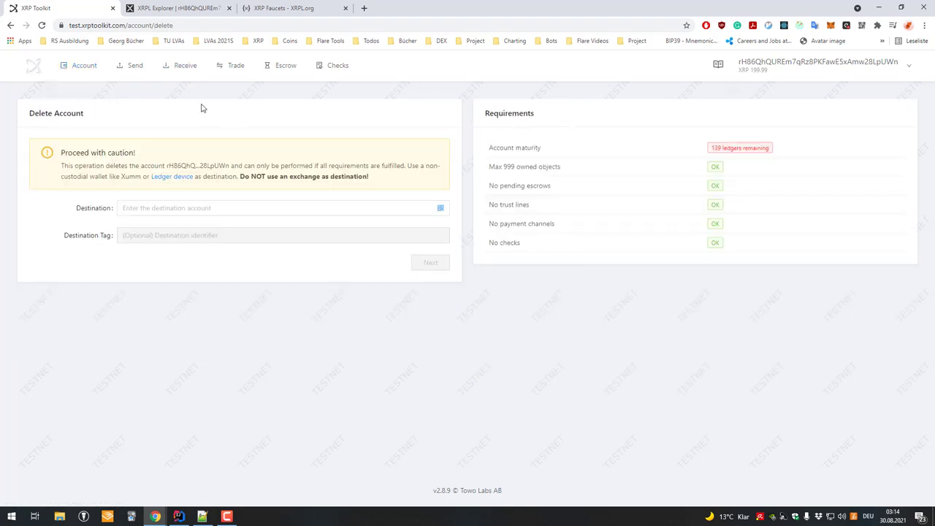
{"action": "left_click", "coordinate": [70, 68]}
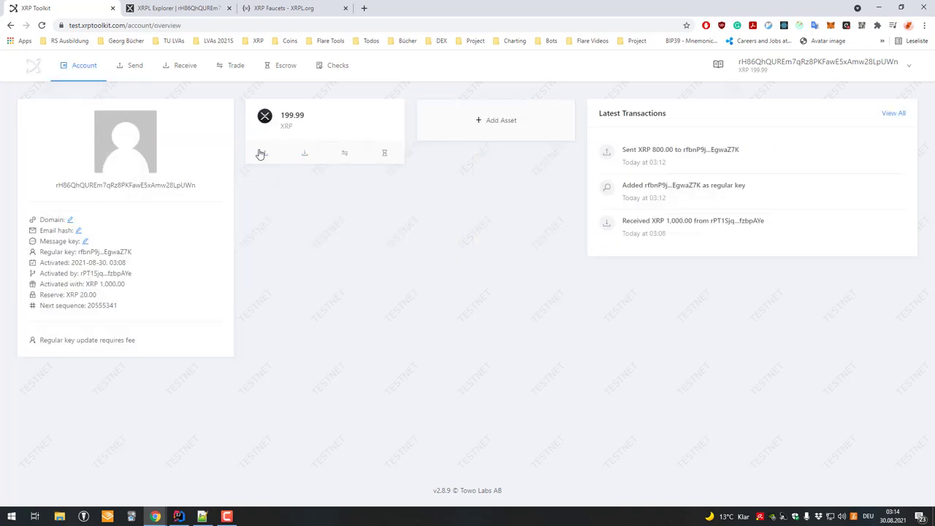
{"action": "left_click", "coordinate": [261, 153]}
{"action": "left_click", "coordinate": [803, 79]}
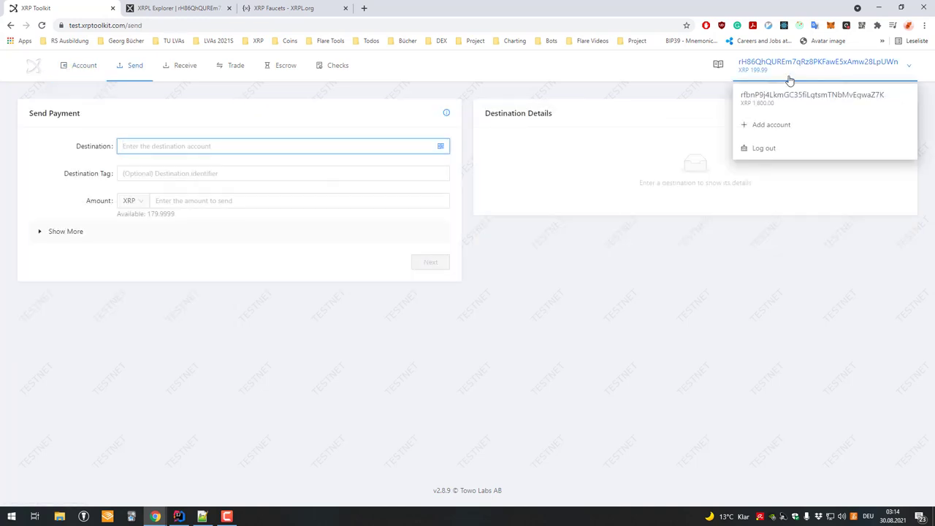
- Copy the regular-key account's rfbn address from its overview, then return to the 199.99 XRP account
{"action": "left_click", "coordinate": [764, 95]}
{"action": "left_click", "coordinate": [77, 73]}
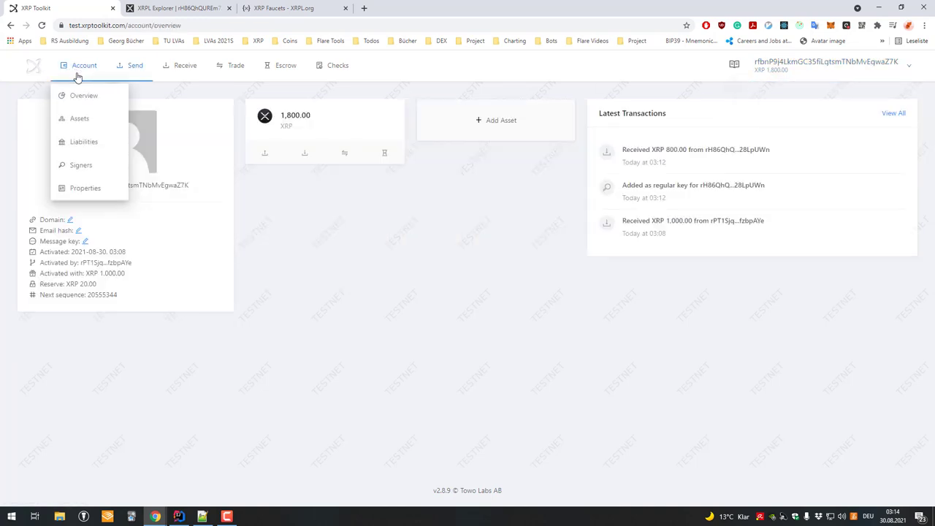
{"action": "double_click", "coordinate": [182, 183]}
{"action": "left_click", "coordinate": [803, 95]}
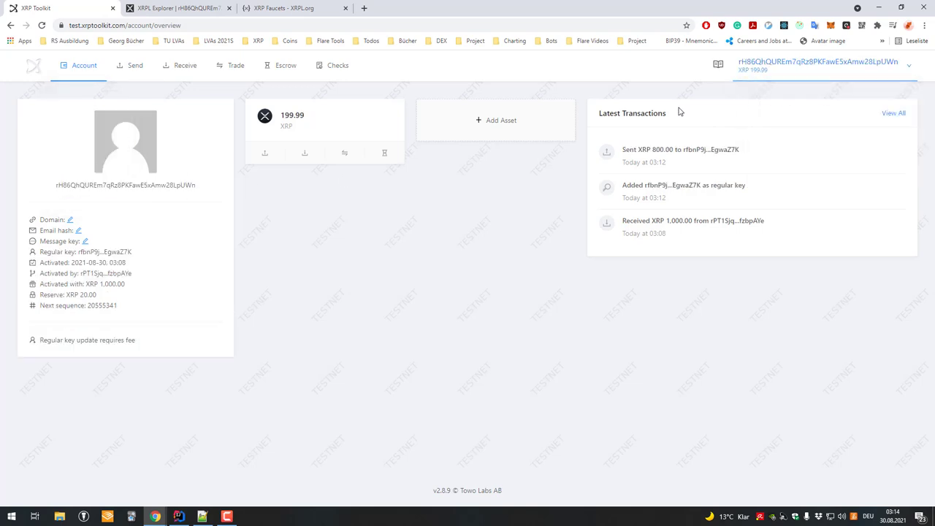
- Fill in a 179.9999 XRP payment to the pasted rfbn address and proceed to signing
{"action": "left_click", "coordinate": [132, 68]}
{"action": "type", "text": "rfbnP9j4LkmGC35fiLgtsmTNbMvEgwaZ7K"}
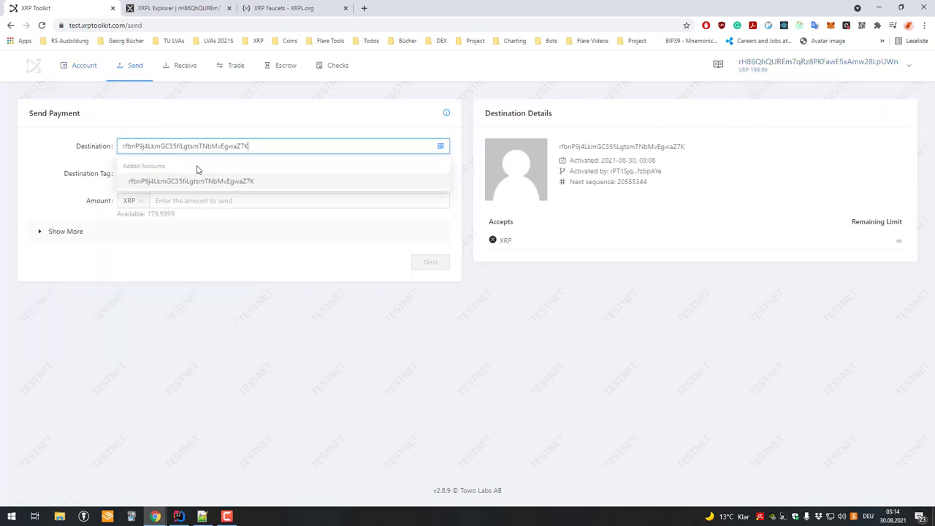
{"action": "left_click", "coordinate": [257, 201]}
{"action": "type", "text": "179.9999"}
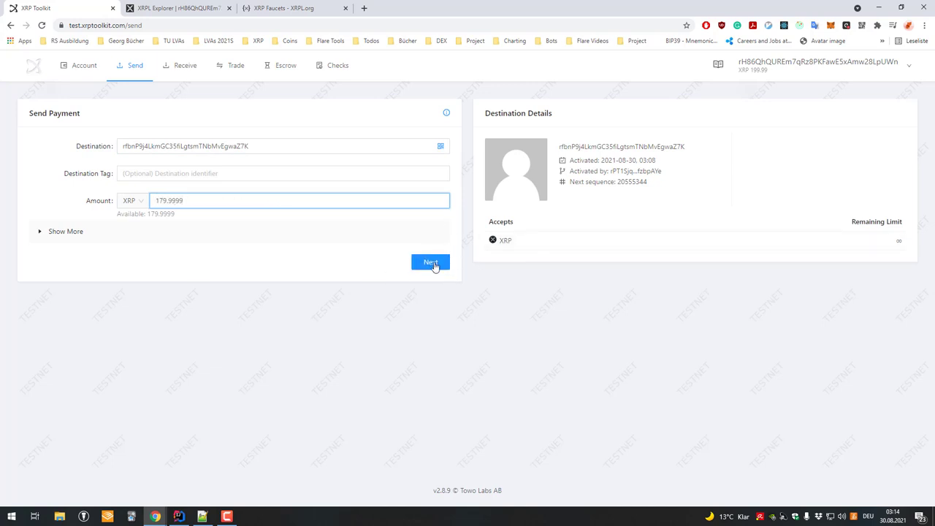
{"action": "left_click", "coordinate": [433, 263]}
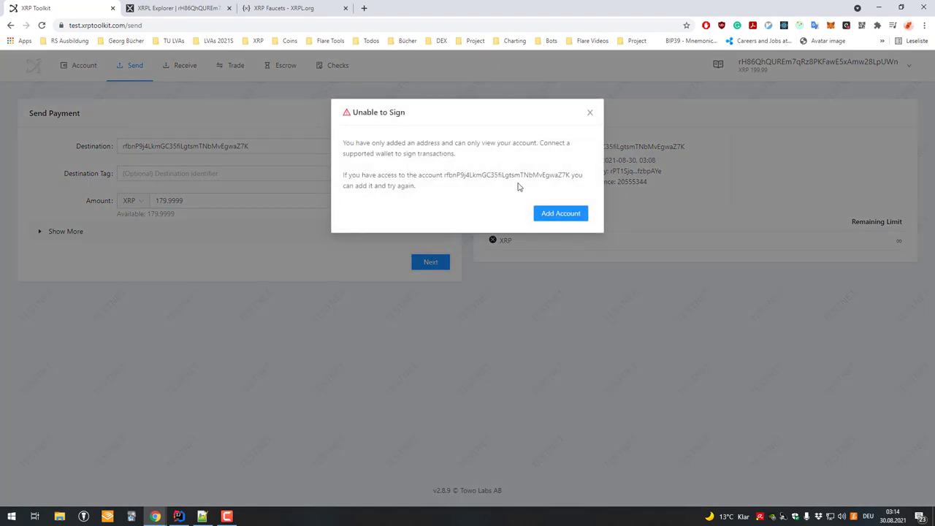
- Add signing access with the pasted testnet secret key and proceed to the 179.9999 XRP confirmation
{"action": "left_click", "coordinate": [549, 214]}
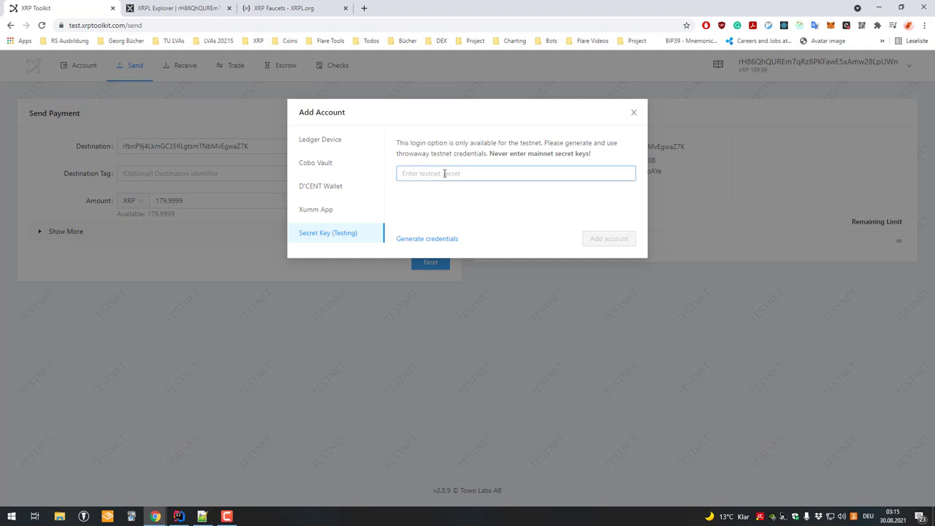
{"action": "key", "text": "alt+Tab"}
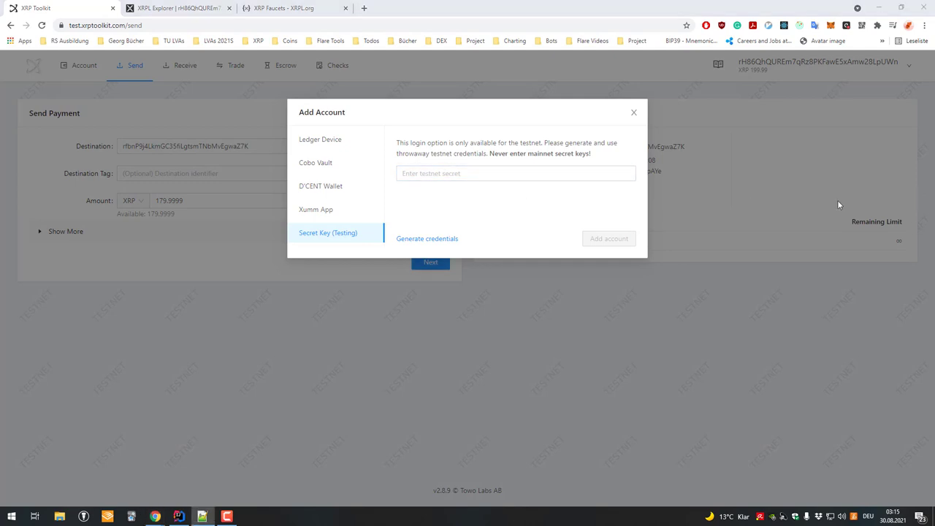
{"action": "left_click", "coordinate": [478, 174]}
{"action": "key", "text": "ctrl+v"}
{"action": "left_click", "coordinate": [610, 240]}
{"action": "left_click", "coordinate": [848, 63]}
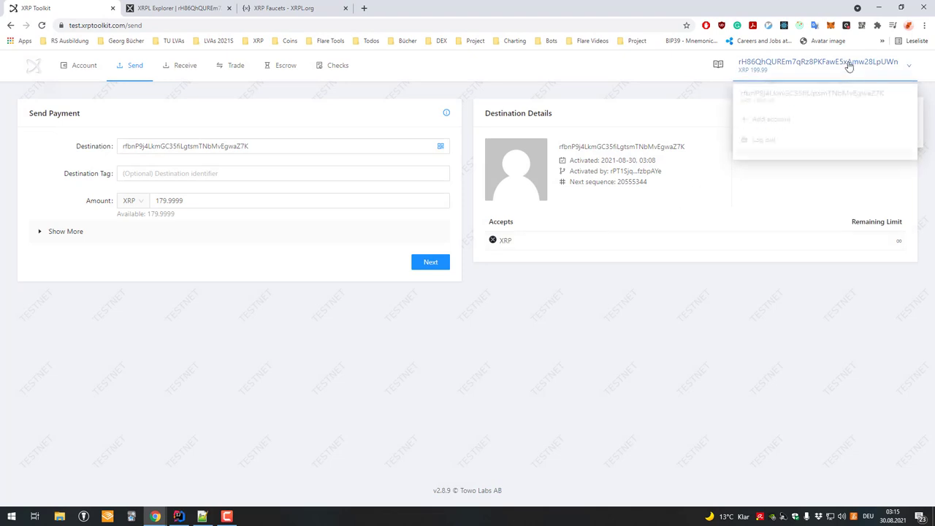
{"action": "left_click", "coordinate": [427, 262]}
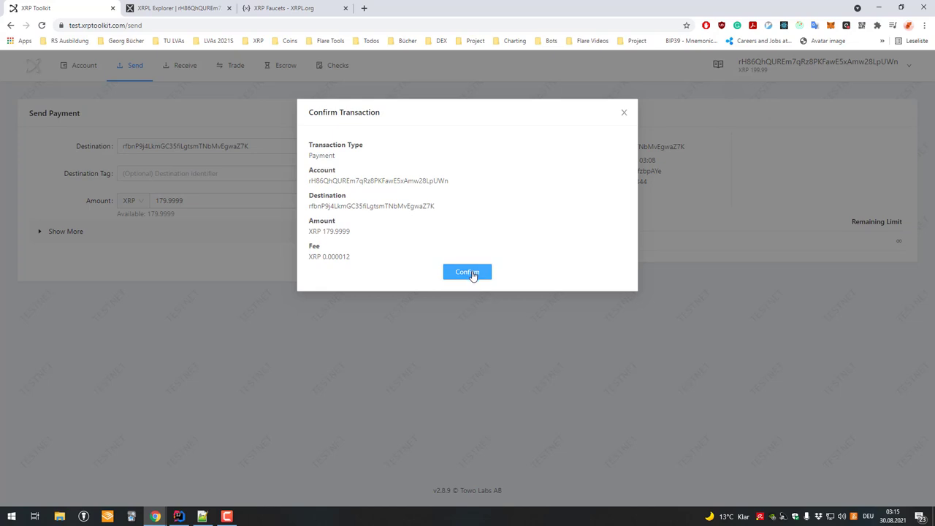
- Confirm the 179.9999 XRP payment, then switch to the receiving rfbn account
{"action": "double_click", "coordinate": [352, 184]}
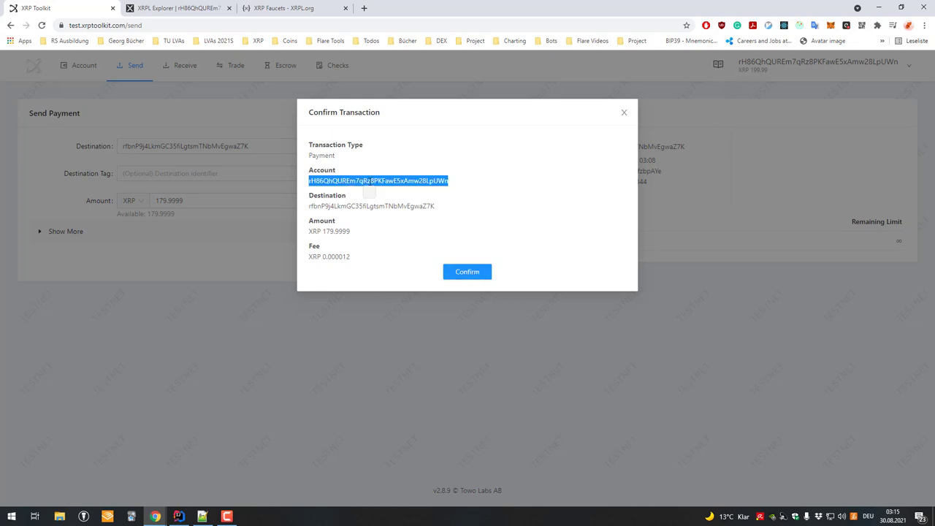
{"action": "left_click", "coordinate": [458, 274]}
{"action": "mouse_move", "coordinate": [842, 68]}
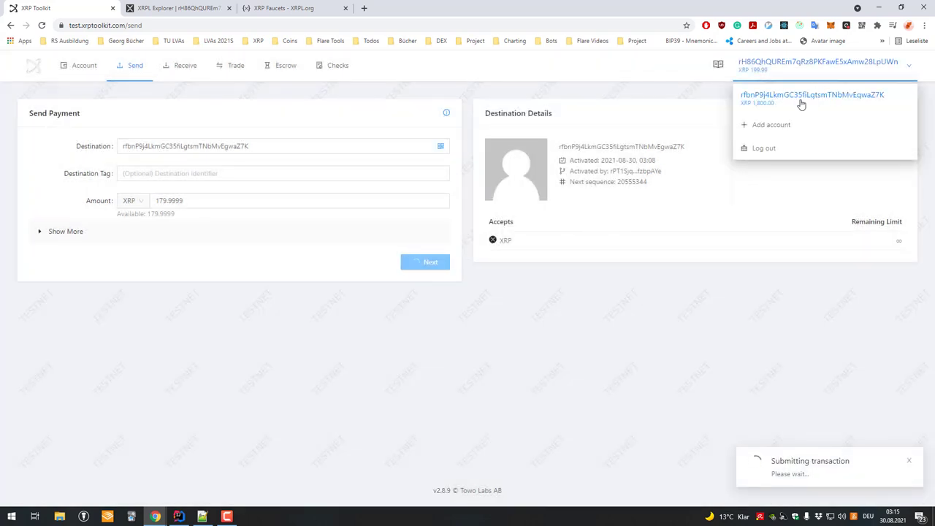
{"action": "left_click", "coordinate": [774, 97]}
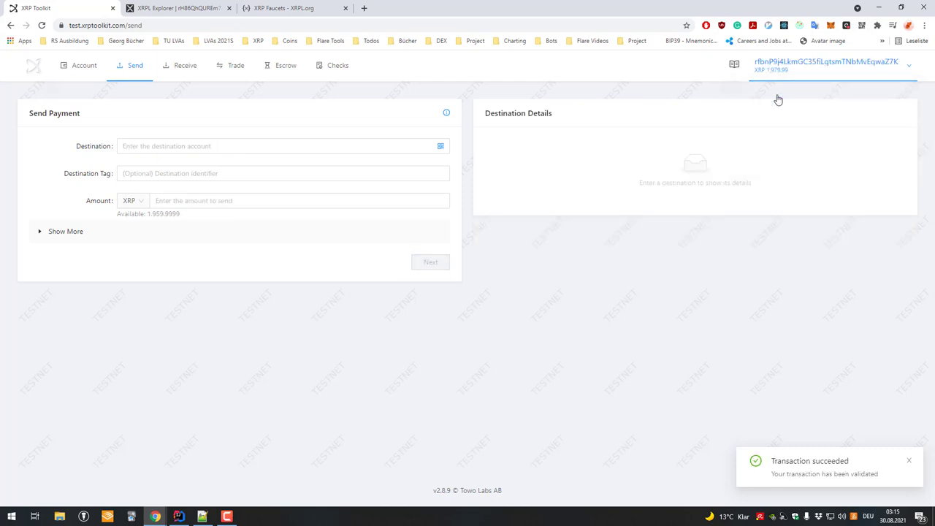
- View the overview, confirm the sender rH86 is left with 20.00 XRP, then switch back to rfbn
{"action": "mouse_move", "coordinate": [81, 65]}
{"action": "left_click", "coordinate": [80, 94]}
{"action": "mouse_move", "coordinate": [816, 64]}
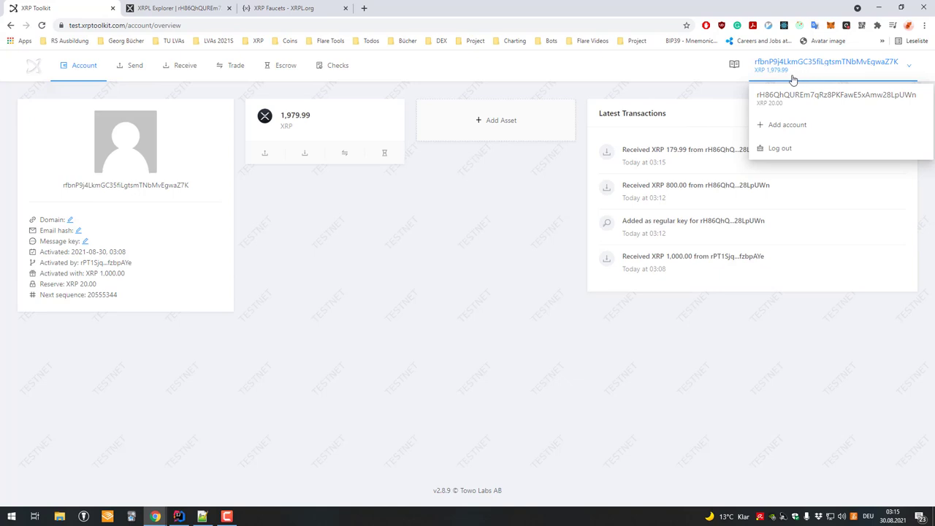
{"action": "left_click", "coordinate": [807, 97]}
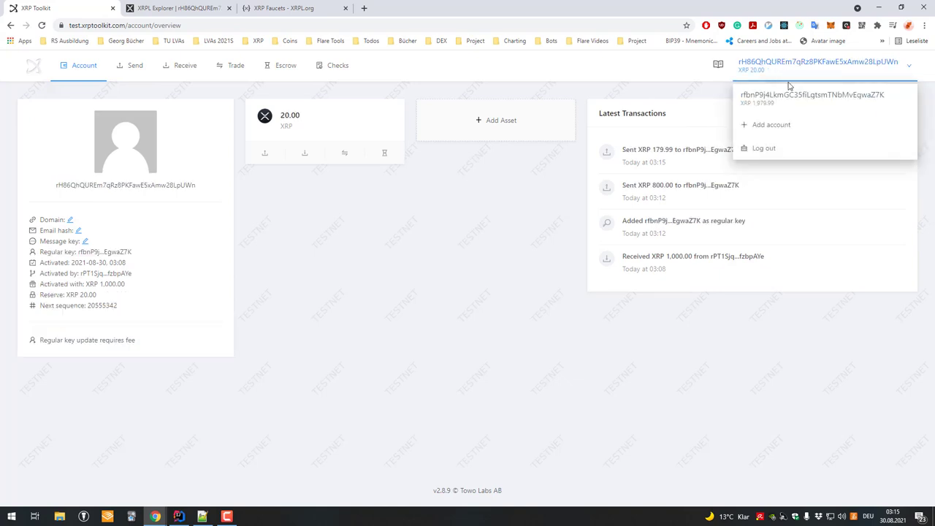
{"action": "left_click", "coordinate": [787, 94]}
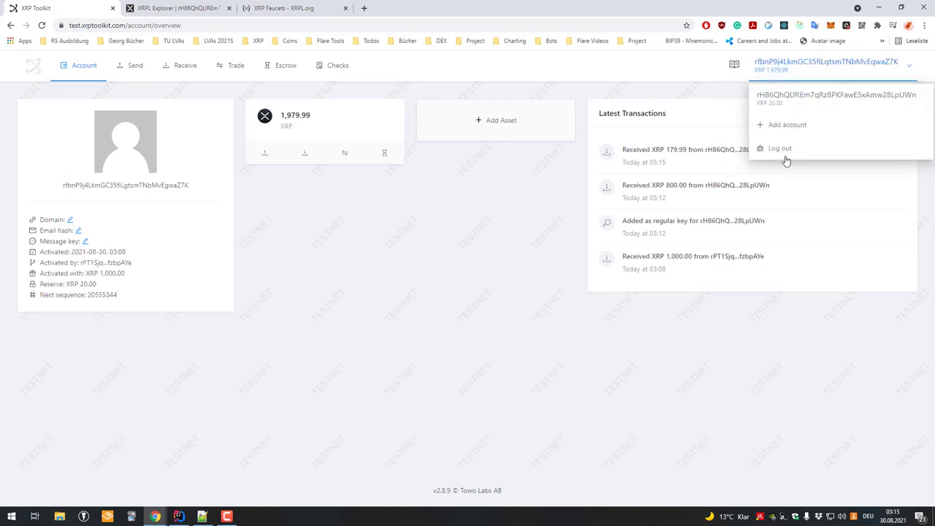
- Log out of the toolkit and enter its testnet version
{"action": "mouse_move", "coordinate": [778, 69]}
{"action": "left_click", "coordinate": [794, 148]}
{"action": "left_click", "coordinate": [583, 183]}
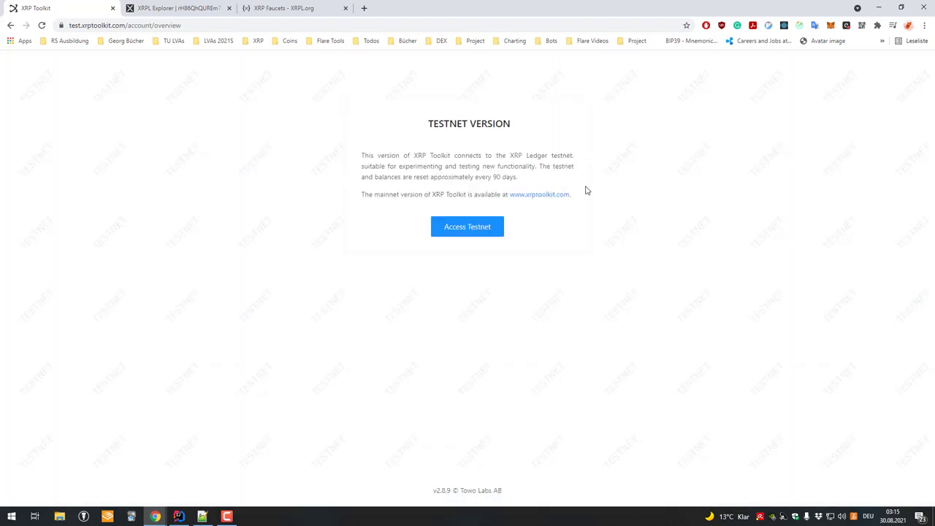
{"action": "left_click", "coordinate": [473, 253]}
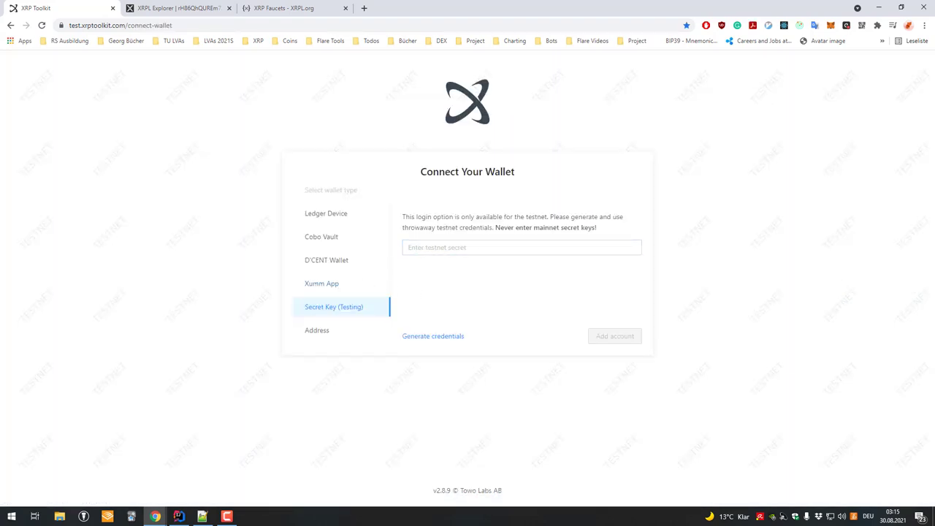
- Sign in with the pasted testnet secret key and dismiss the Account added notification
{"action": "left_click", "coordinate": [507, 249]}
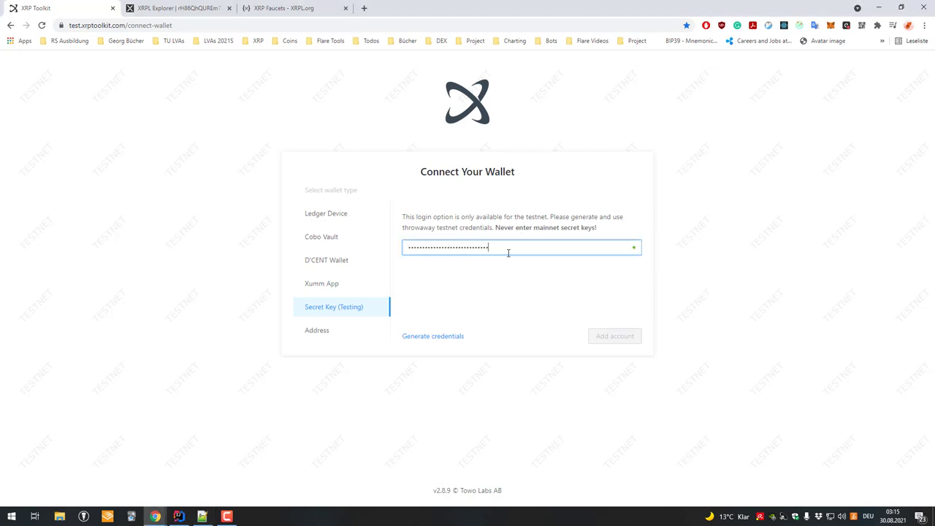
{"action": "key", "text": "ctrl+v"}
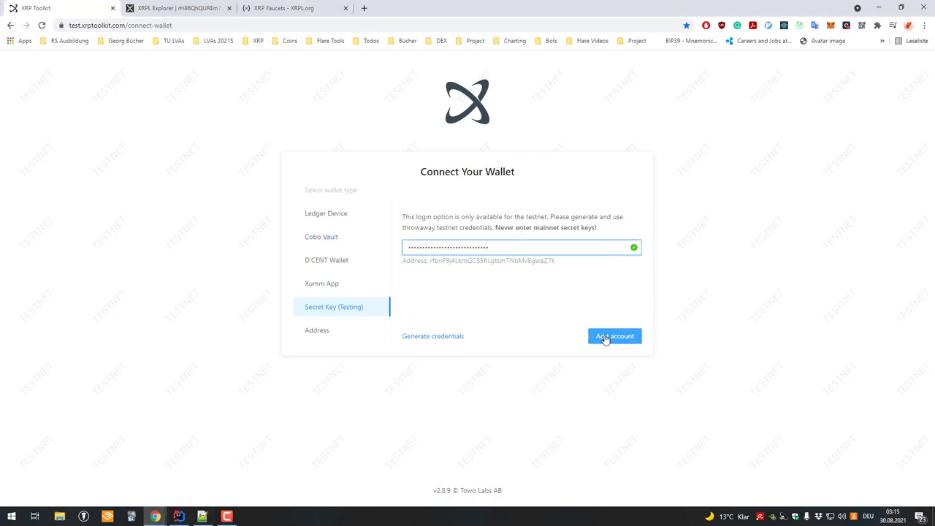
{"action": "left_click", "coordinate": [606, 337]}
{"action": "left_click", "coordinate": [909, 112]}
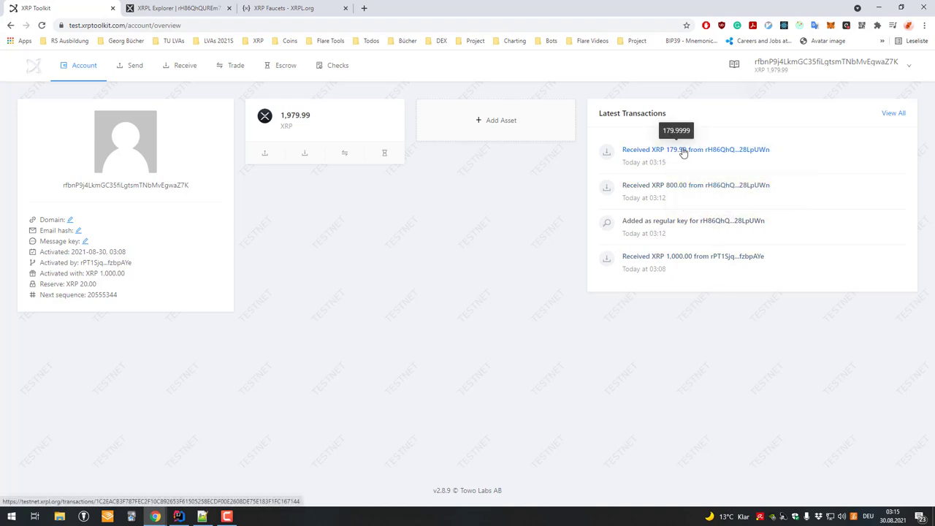
- Open the 179.99 XRP payment's detailed view in XRPL Explorer and the receiving account's page
{"action": "left_click", "coordinate": [679, 149]}
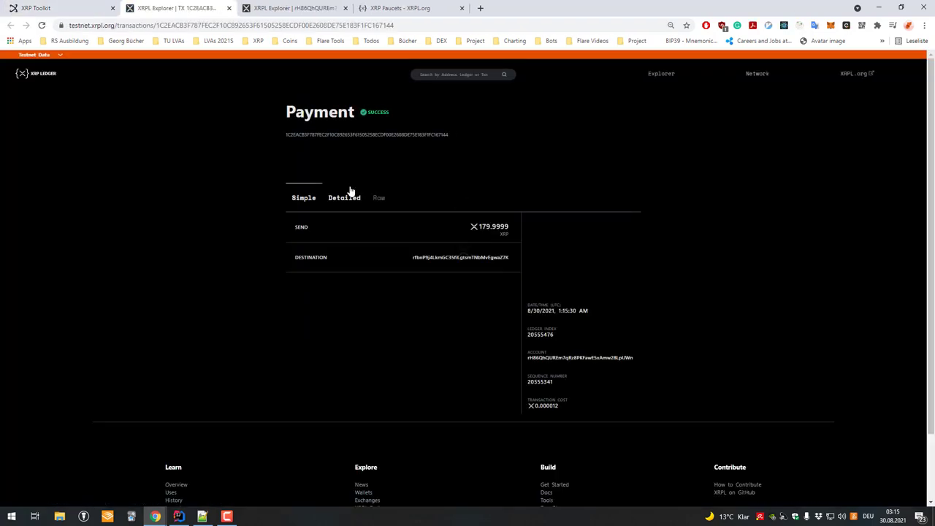
{"action": "left_click", "coordinate": [340, 199]}
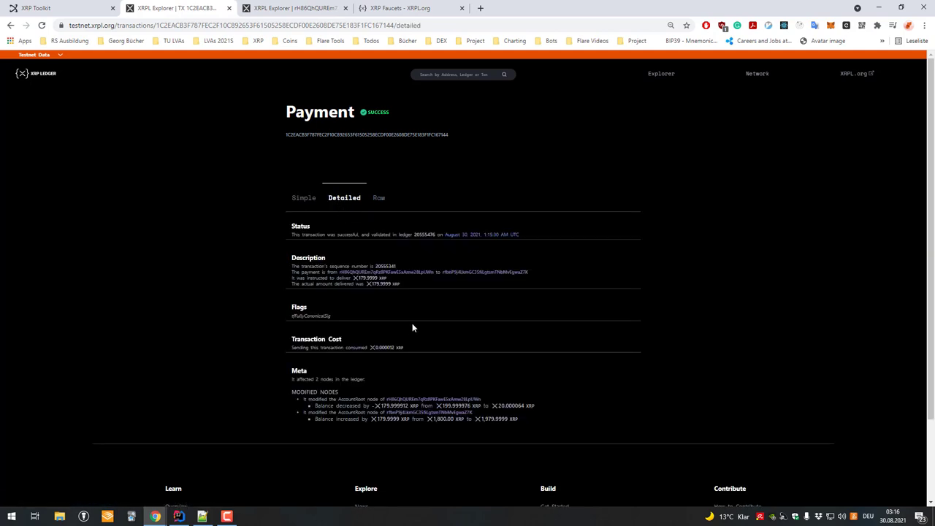
{"action": "left_click", "coordinate": [453, 272]}
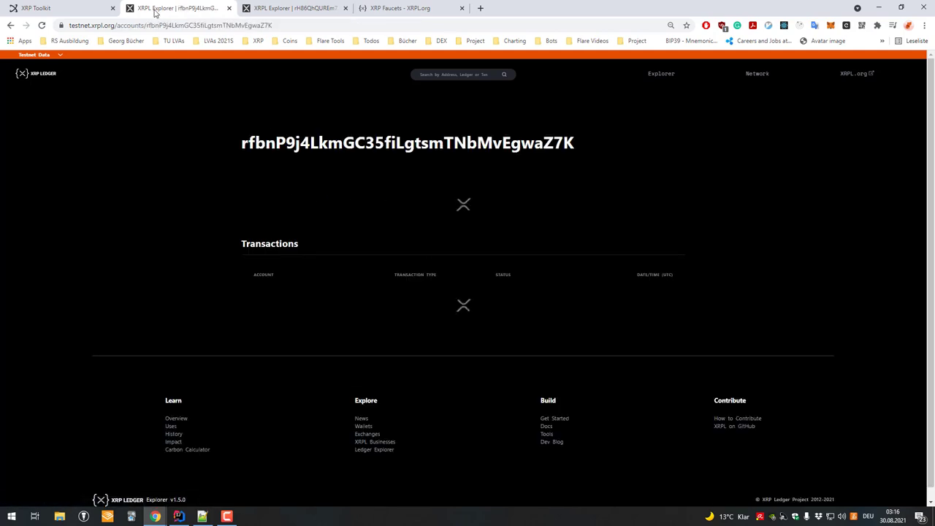
- Go back to the original rH86 account page in the explorer and copy its address
{"action": "left_click", "coordinate": [67, 8]}
{"action": "key", "text": "ctrl+Tab"}
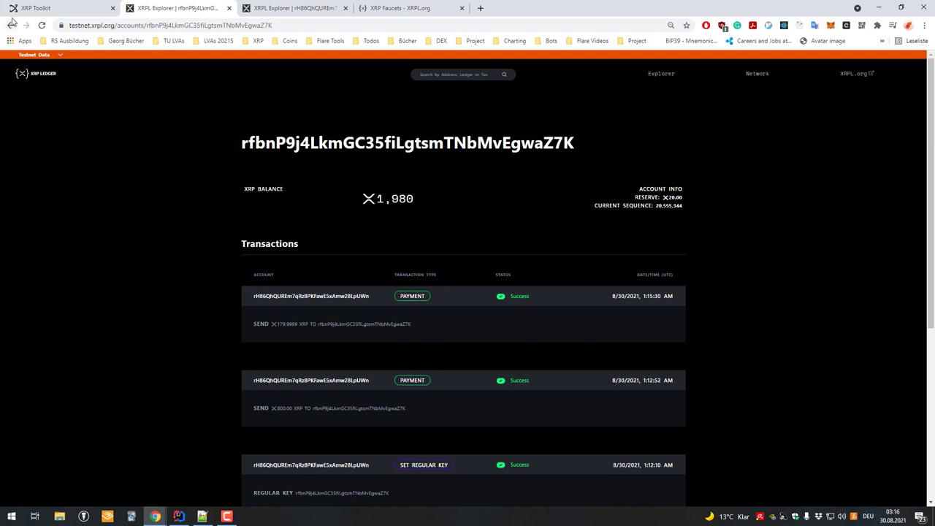
{"action": "left_click", "coordinate": [11, 25]}
{"action": "left_click", "coordinate": [10, 25]}
{"action": "double_click", "coordinate": [310, 146]}
{"action": "key", "text": "ctrl+c"}
{"action": "key", "text": "ctrl+shift+Tab"}
{"action": "left_click", "coordinate": [795, 61]}
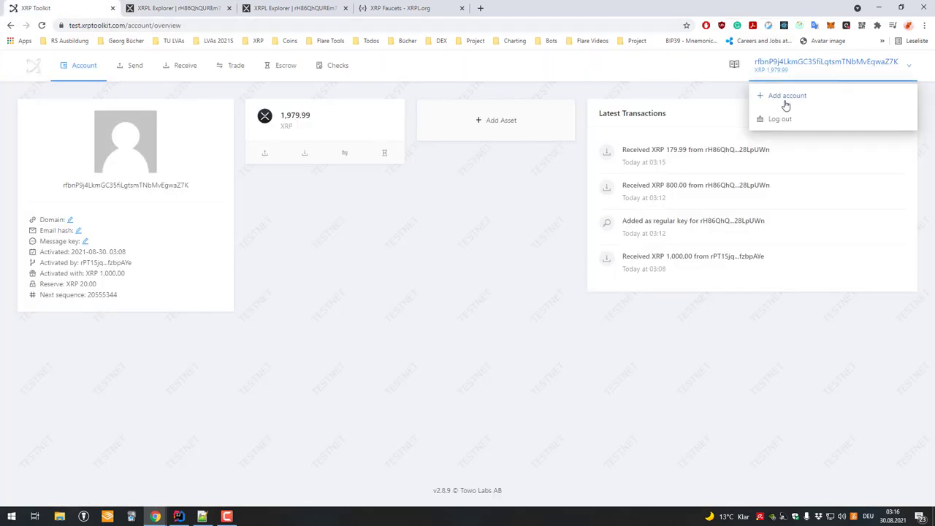
- Add the original rH86 account to the toolkit using its pasted address
{"action": "left_click", "coordinate": [785, 98]}
{"action": "left_click", "coordinate": [358, 256]}
{"action": "left_click", "coordinate": [492, 176]}
{"action": "key", "text": "ctrl+v"}
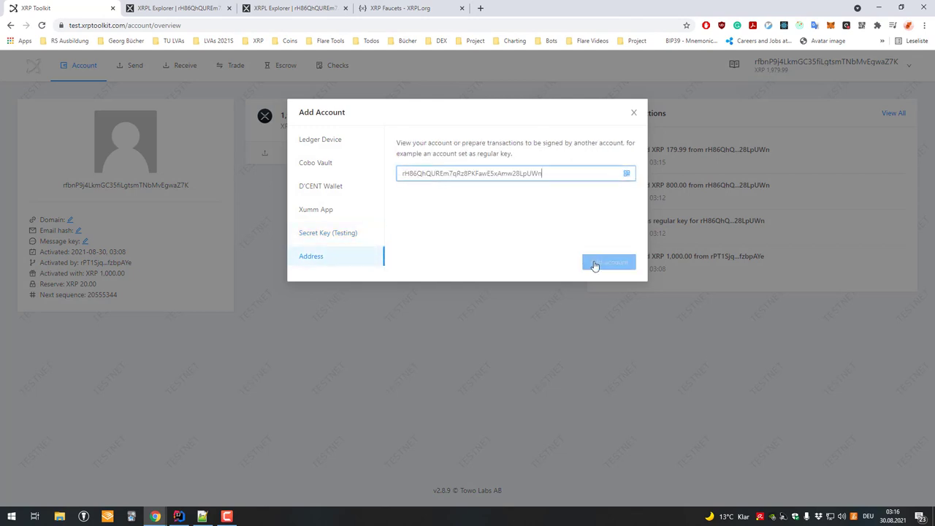
{"action": "left_click", "coordinate": [608, 262]}
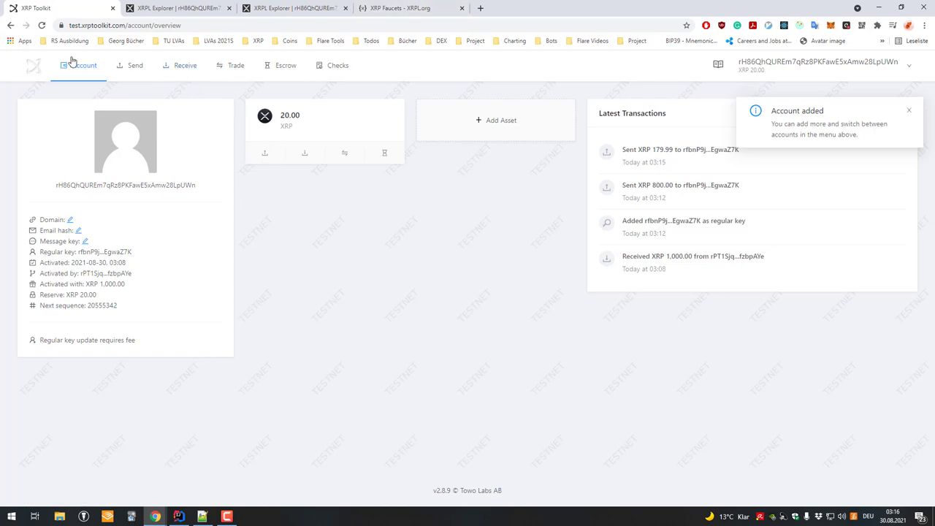
- Check the account's deletion requirements (106 ledgers remaining), then switch to the regular-key account
{"action": "mouse_move", "coordinate": [76, 65]}
{"action": "left_click", "coordinate": [96, 196]}
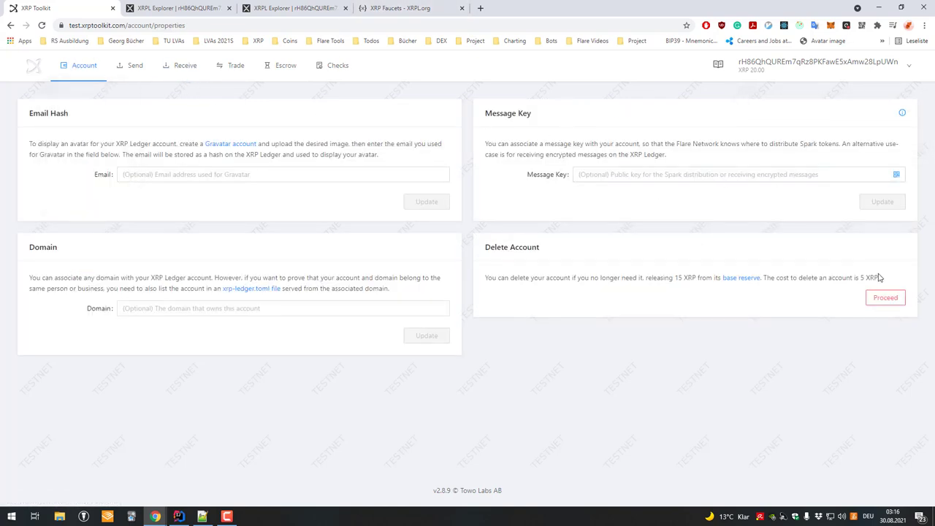
{"action": "left_click", "coordinate": [884, 298]}
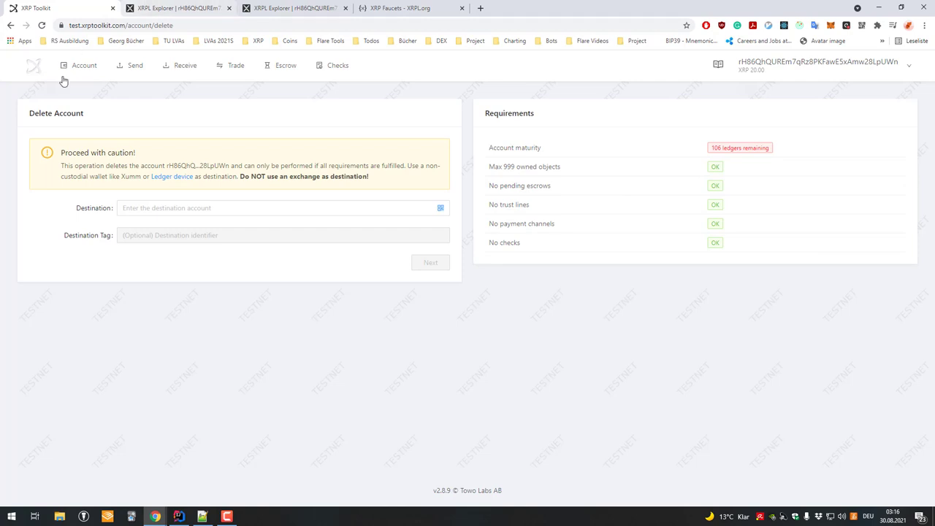
{"action": "left_click", "coordinate": [71, 66]}
{"action": "mouse_move", "coordinate": [775, 69]}
{"action": "left_click", "coordinate": [799, 95]}
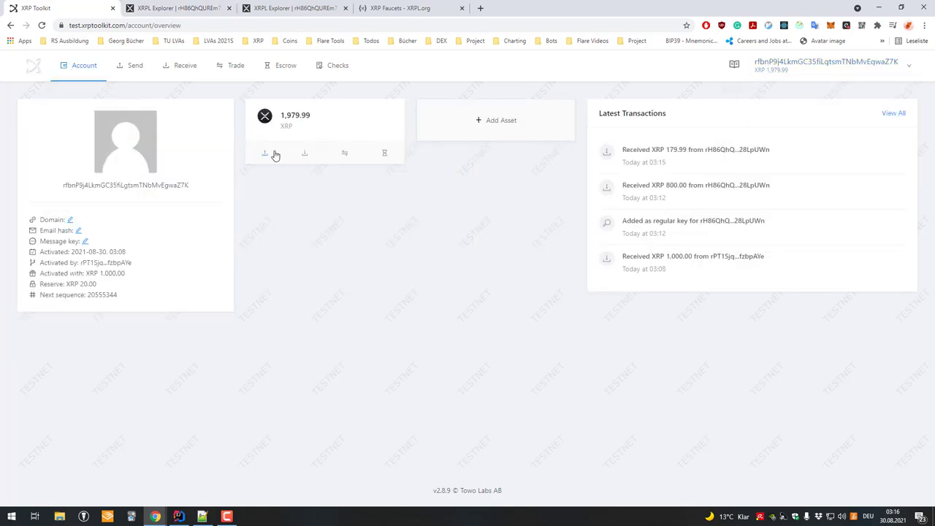
- Fill in a 12 XRP payment to the original account, checking the destination's full regular key
{"action": "left_click", "coordinate": [274, 153]}
{"action": "key", "text": "ctrl+v"}
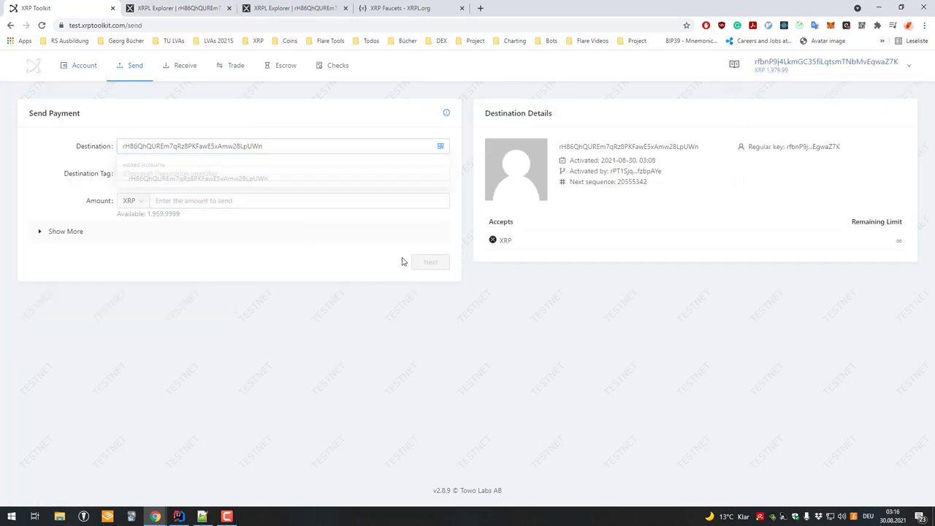
{"action": "key", "text": "Tab"}
{"action": "left_click", "coordinate": [209, 200]}
{"action": "type", "text": "12"}
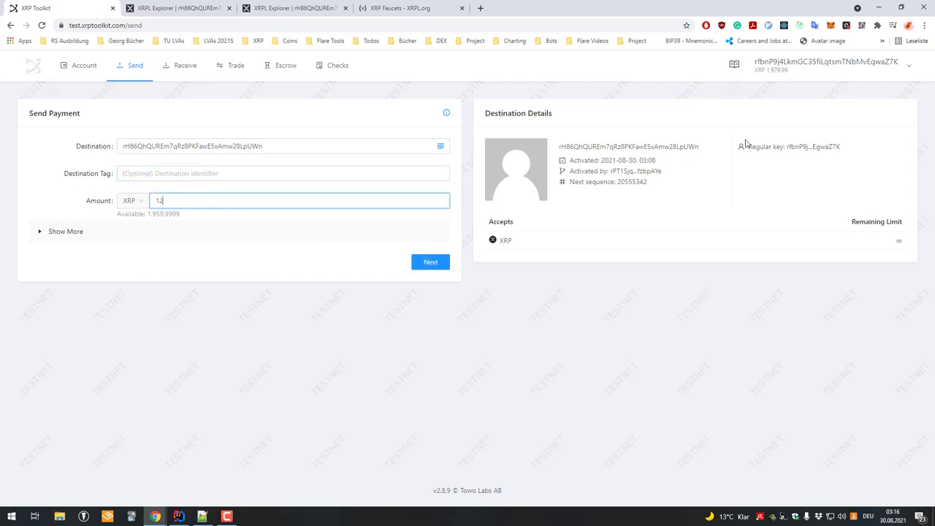
{"action": "left_click_drag", "start_coordinate": [747, 147], "coordinate": [829, 147]}
{"action": "left_click", "coordinate": [806, 149]}
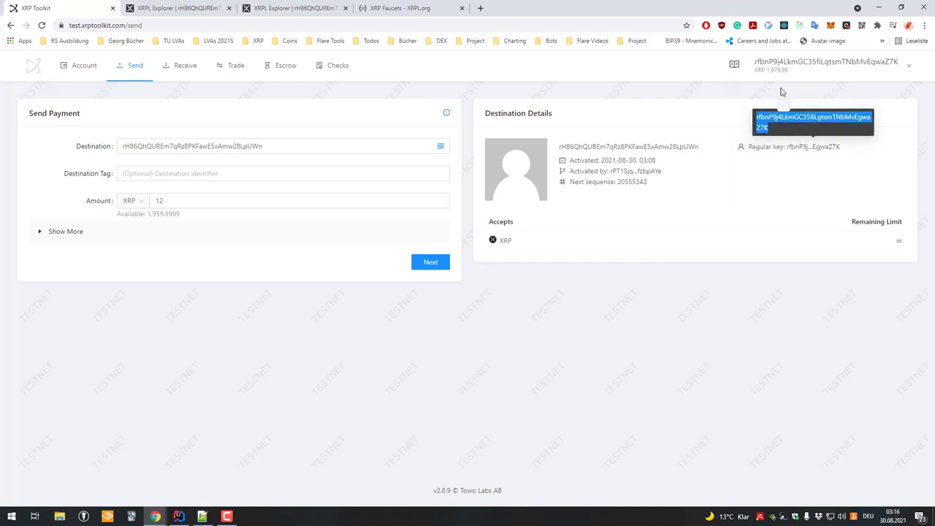
{"action": "double_click", "coordinate": [799, 127]}
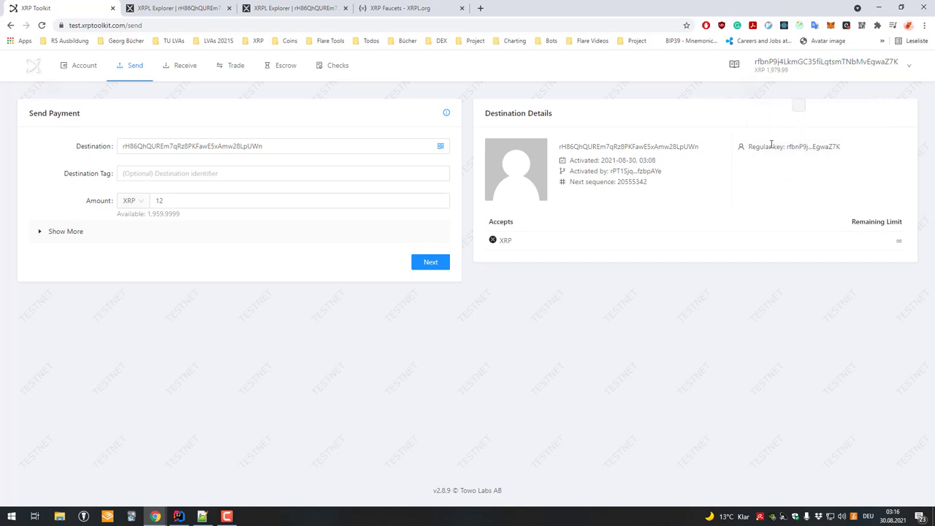
- Submit the 12 XRP payment and view the original account's overview at 32.00 XRP
{"action": "left_click", "coordinate": [444, 261]}
{"action": "left_click", "coordinate": [466, 272]}
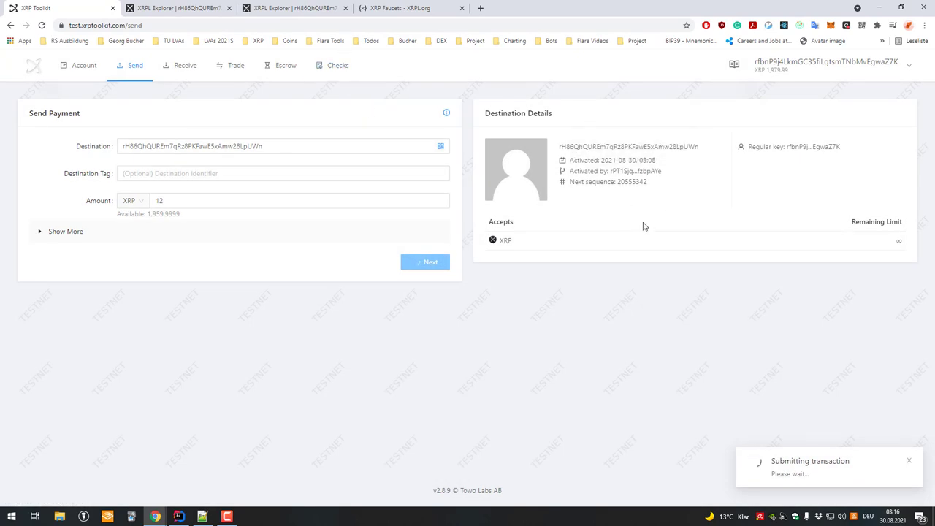
{"action": "mouse_move", "coordinate": [793, 67]}
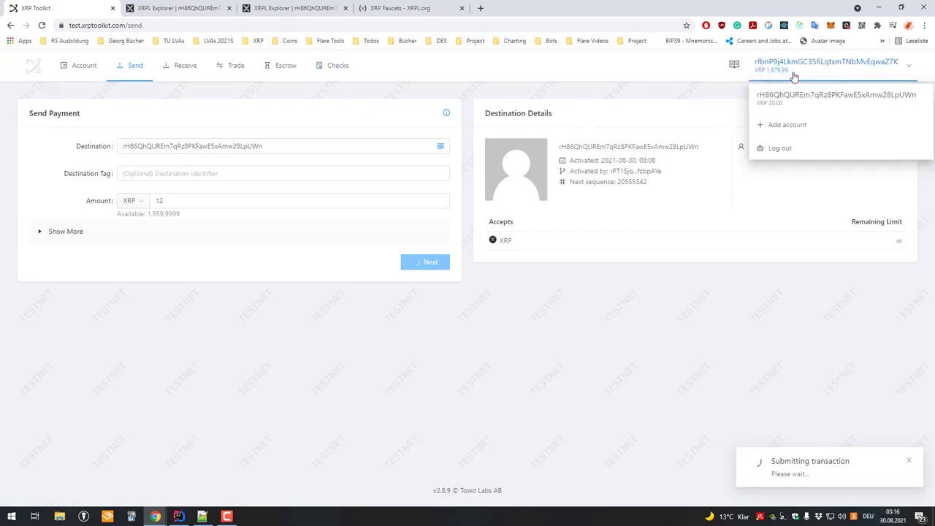
{"action": "left_click", "coordinate": [795, 98]}
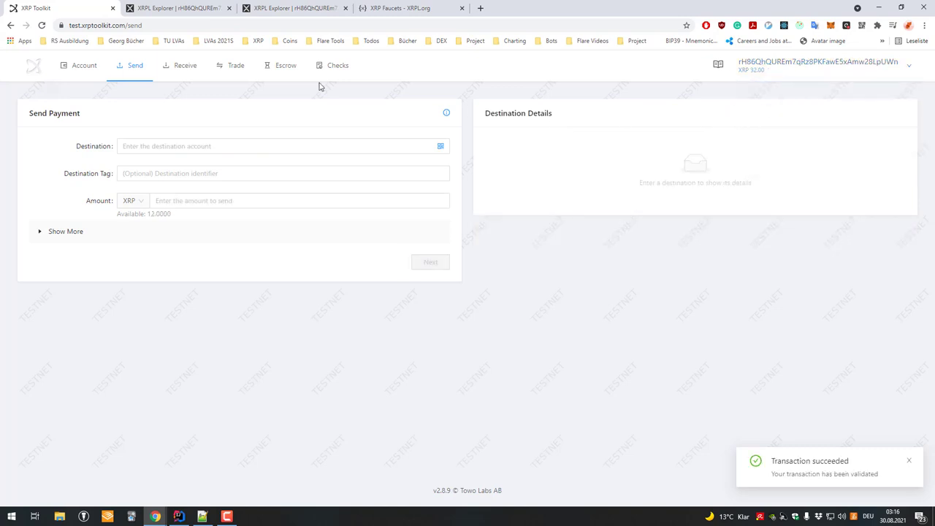
{"action": "left_click", "coordinate": [66, 68]}
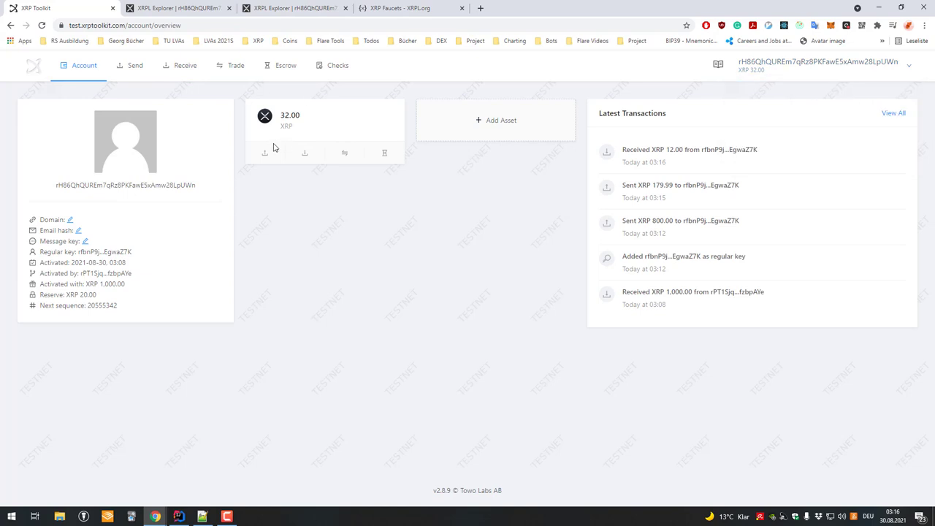
- Copy the regular-key account's address from its overview, then return to the original account
{"action": "left_click", "coordinate": [266, 155]}
{"action": "left_click", "coordinate": [773, 64]}
{"action": "left_click", "coordinate": [775, 96]}
{"action": "left_click", "coordinate": [85, 67]}
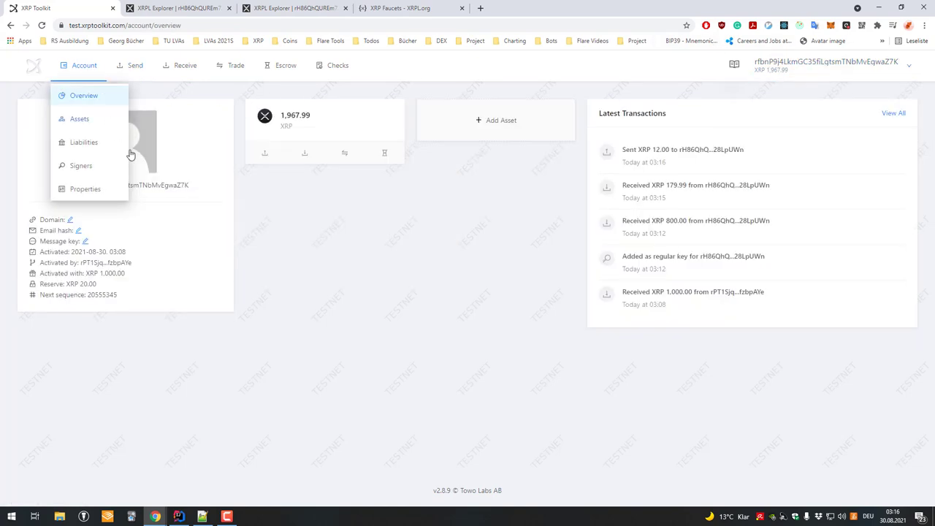
{"action": "double_click", "coordinate": [152, 184]}
{"action": "left_click", "coordinate": [746, 62]}
{"action": "left_click", "coordinate": [773, 102]}
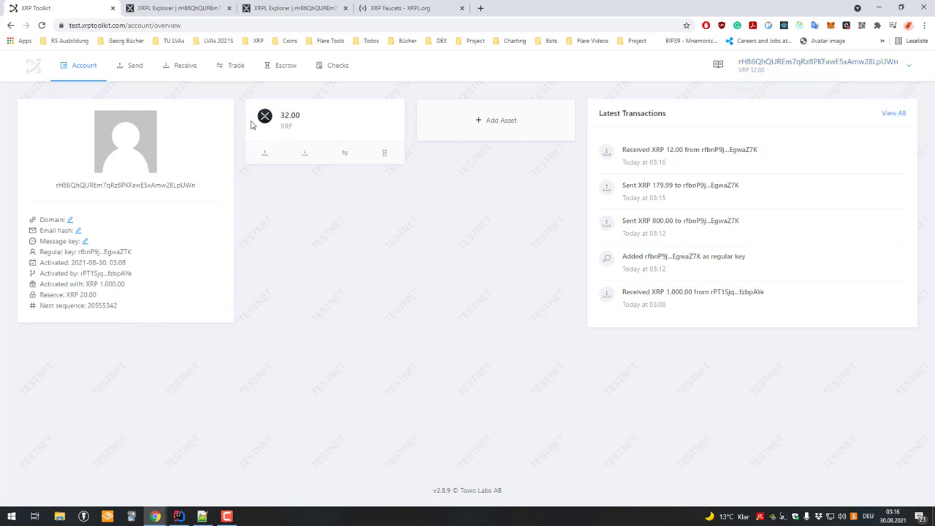
- Send 12 XRP from the original account back to the regular-key address
{"action": "left_click", "coordinate": [265, 154]}
{"action": "type", "text": "rfbnP9j4LkmGC35fiLgtsmTNbMvEgwaZ7K"}
{"action": "left_click", "coordinate": [224, 203]}
{"action": "type", "text": "12"}
{"action": "left_click", "coordinate": [426, 263]}
{"action": "left_click", "coordinate": [468, 270]}
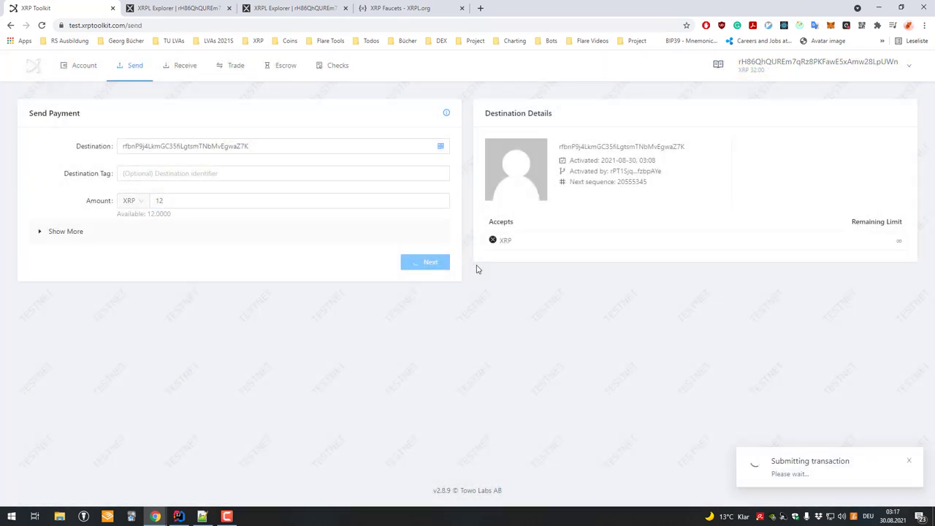
{"action": "triple_click", "coordinate": [819, 468]}
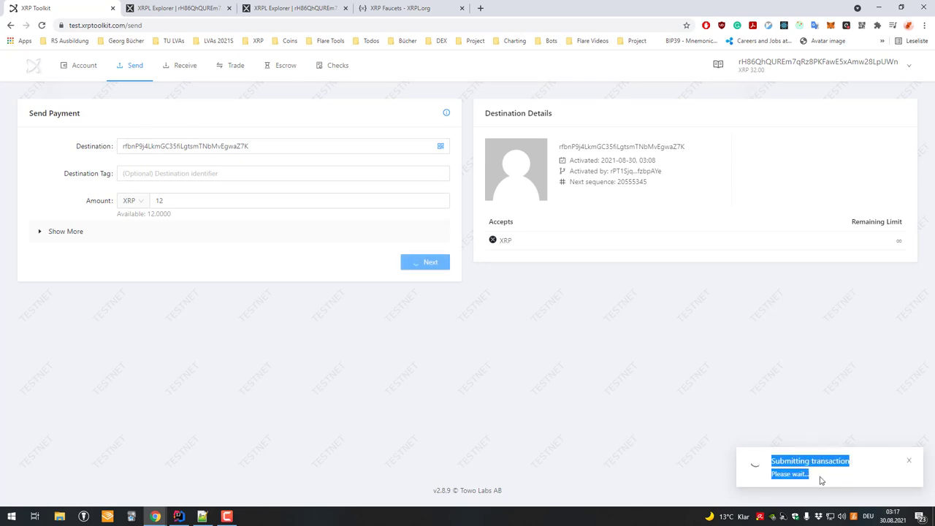
- Switch to the regular-key account and view its overview showing 1,979.99 XRP
{"action": "left_click", "coordinate": [767, 67]}
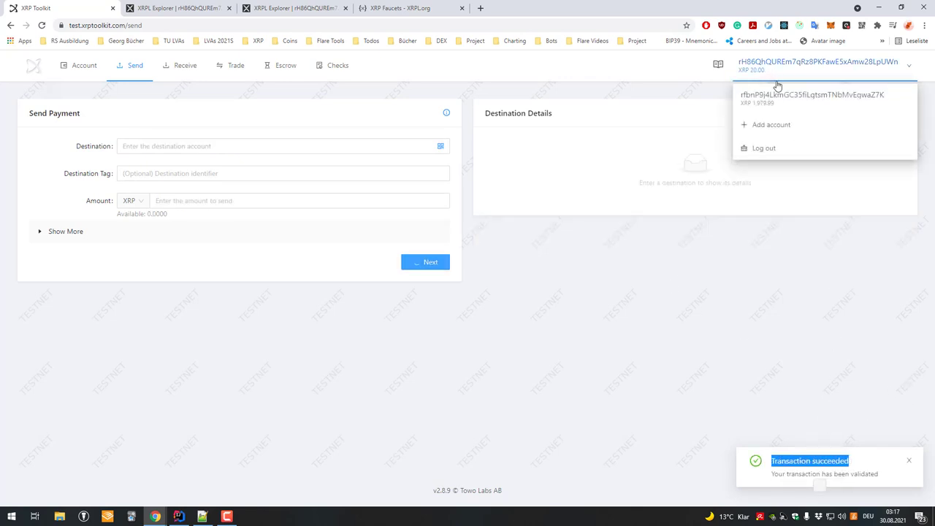
{"action": "left_click", "coordinate": [777, 90]}
{"action": "left_click", "coordinate": [762, 73]}
{"action": "left_click", "coordinate": [771, 99]}
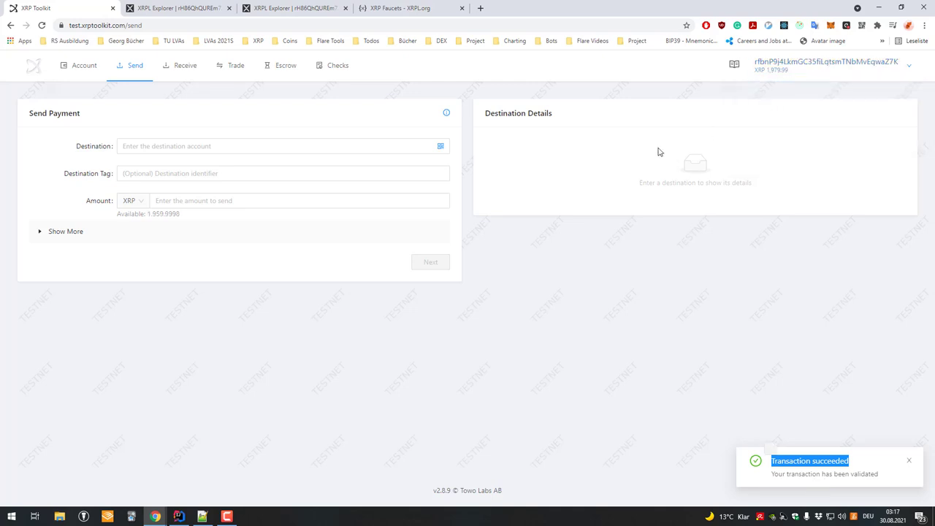
{"action": "left_click", "coordinate": [88, 67]}
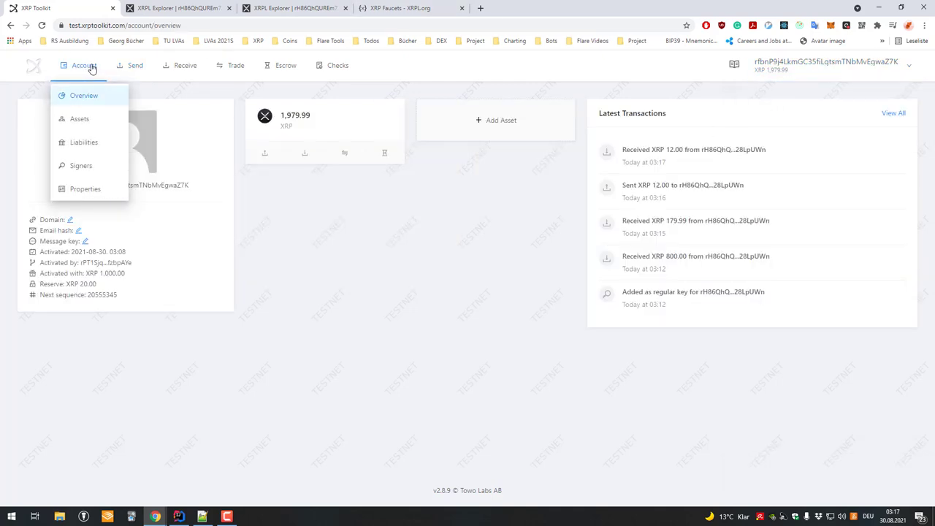